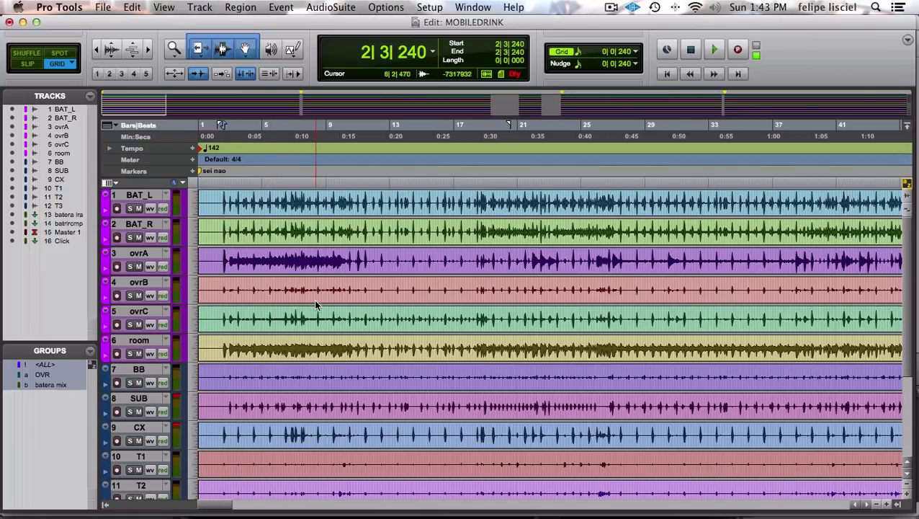
# Place the playback cursor at 2|2|480, solo the BAT_L and BAT_R tracks together, and play them back.
pyautogui.press('super+bracketright')
pyautogui.click(243, 203)
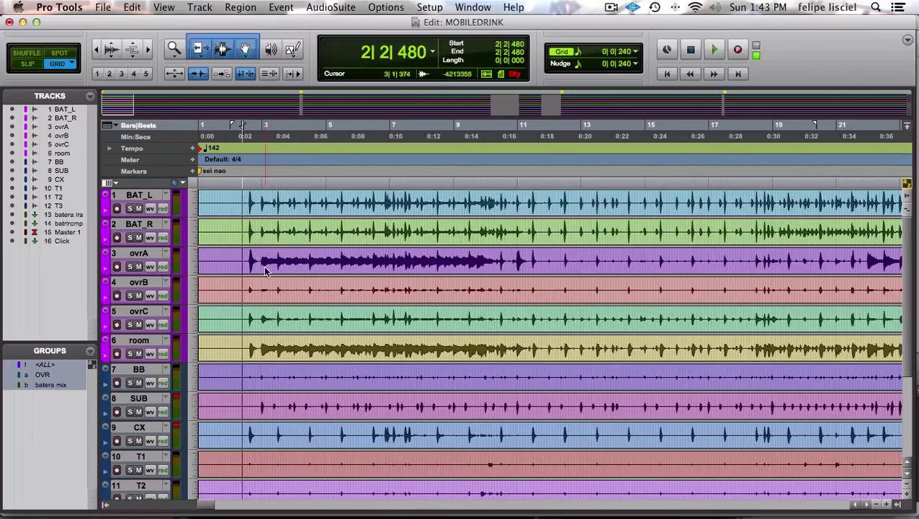
pyautogui.press('super+equal')
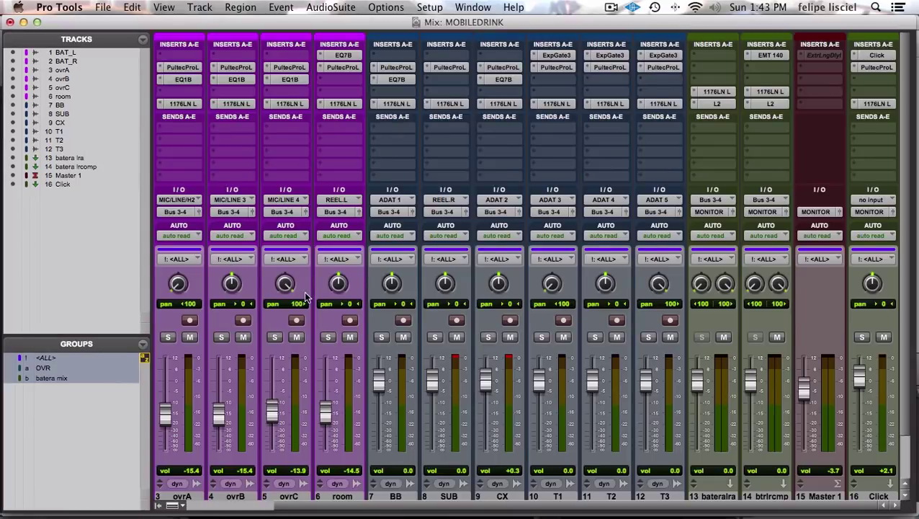
pyautogui.scroll(-4, 202, 412)
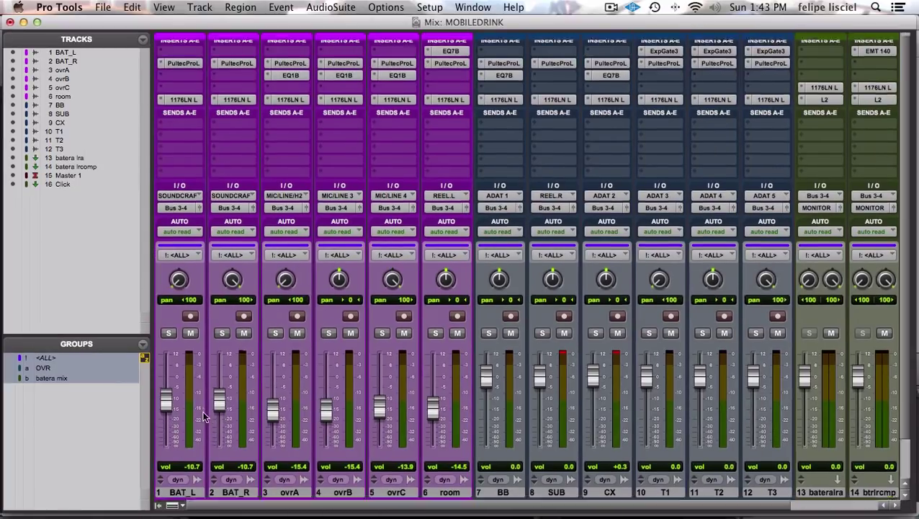
pyautogui.click(192, 449)
pyautogui.keyDown('shift'); pyautogui.click(232, 449); pyautogui.keyUp('shift')
pyautogui.click(169, 290)
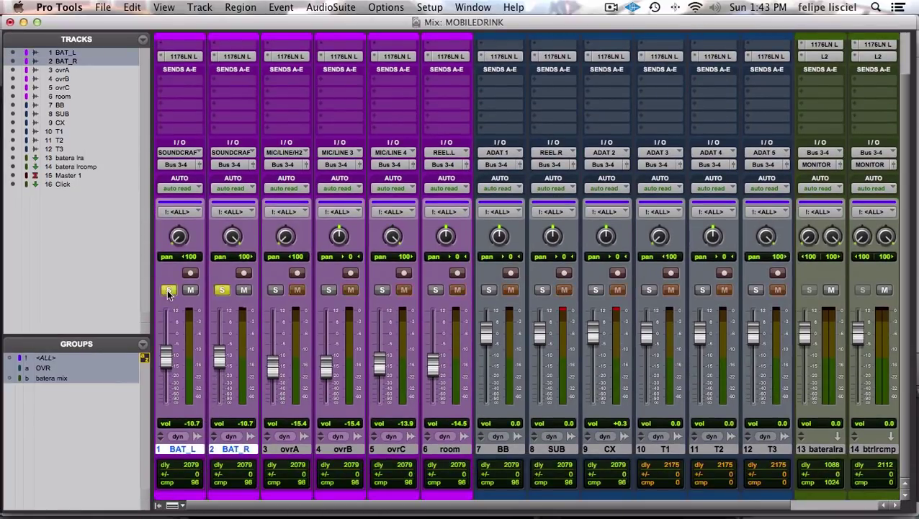
pyautogui.press('super+equal')
pyautogui.press('space')
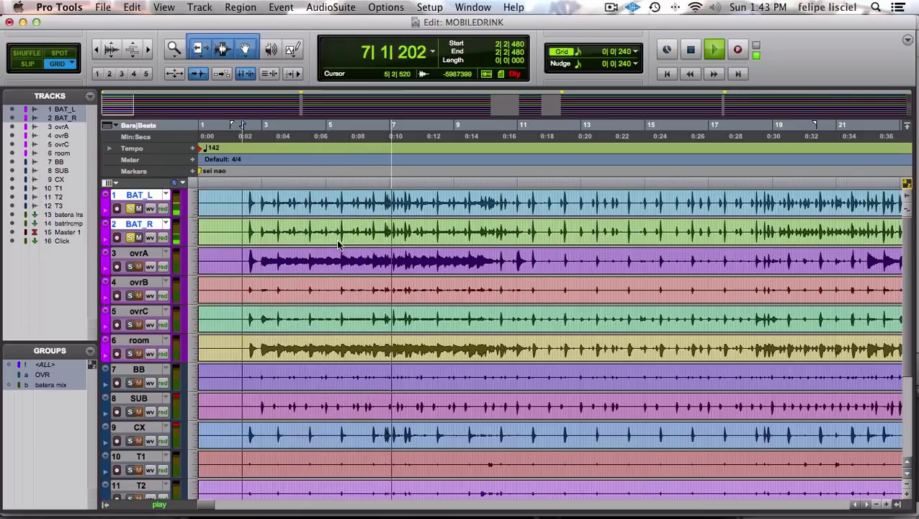
# Bypass the PultecProL and 1176LN inserts on BAT_L and BAT_R to hear the unprocessed pair.
pyautogui.press('super+equal')
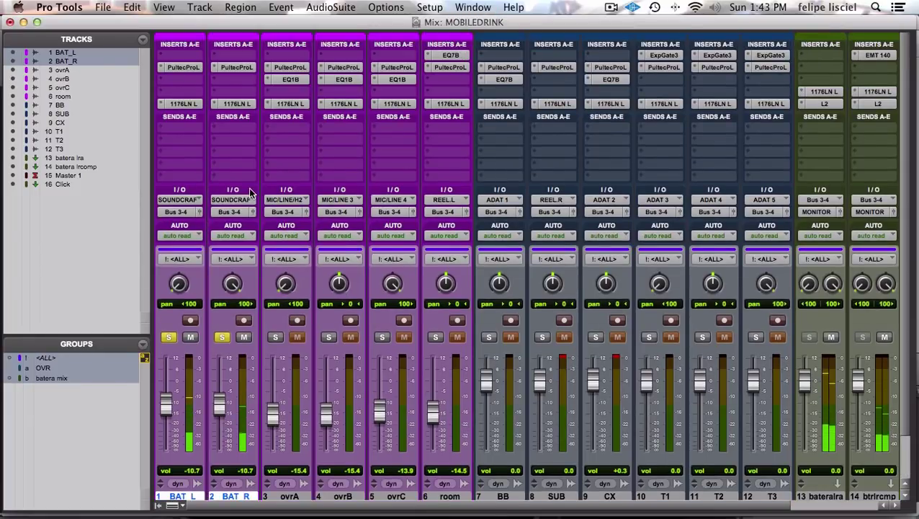
pyautogui.keyDown('super'); pyautogui.click(183, 103); pyautogui.keyUp('super')
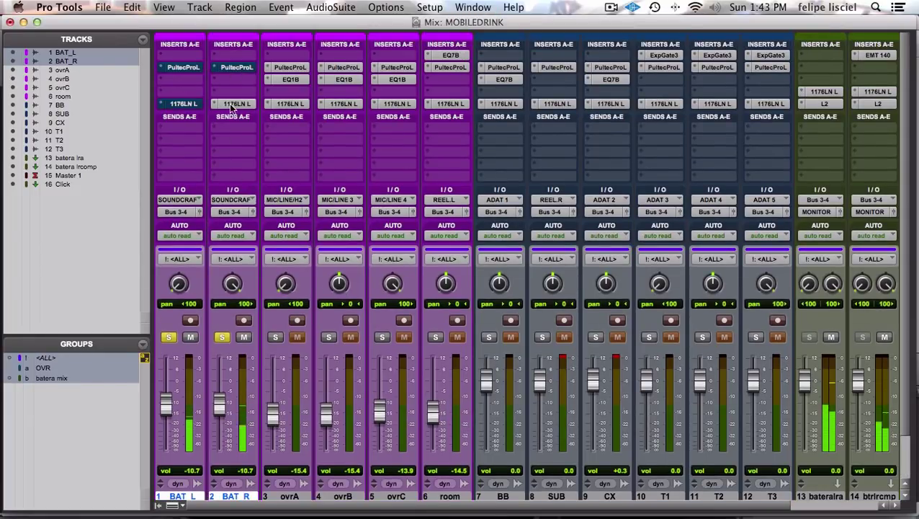
pyautogui.keyDown('super'); pyautogui.click(236, 103); pyautogui.keyUp('super')
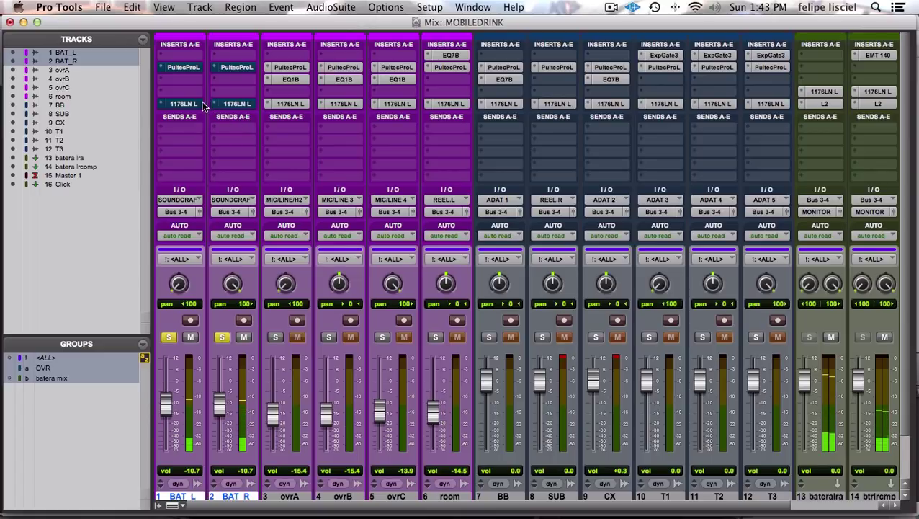
# Re-enable the 1176LN and PultecProL inserts on BAT_L and BAT_R and save the session.
pyautogui.keyDown('super'); pyautogui.click(194, 105); pyautogui.keyUp('super')
pyautogui.keyDown('super'); pyautogui.click(237, 104); pyautogui.keyUp('super')
pyautogui.keyDown('super'); pyautogui.click(192, 68); pyautogui.keyUp('super')
pyautogui.keyDown('super'); pyautogui.click(235, 67); pyautogui.keyUp('super')
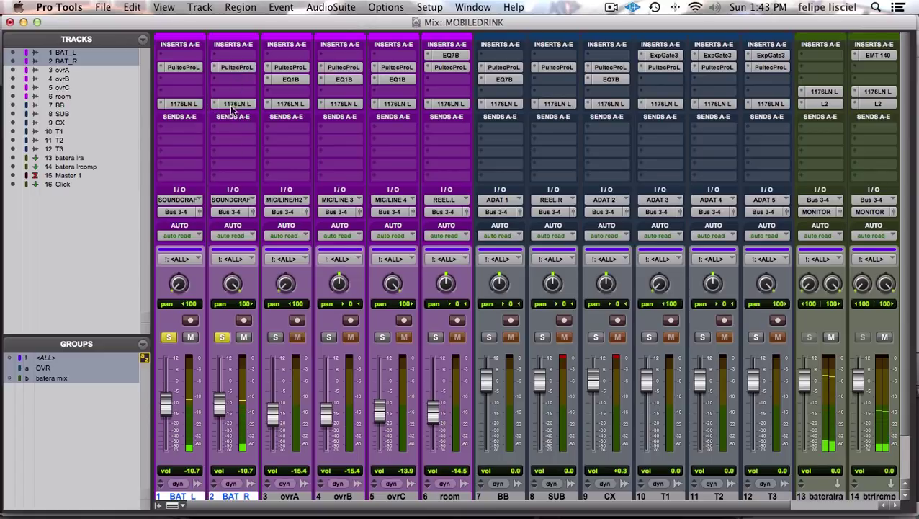
pyautogui.press('super+s')
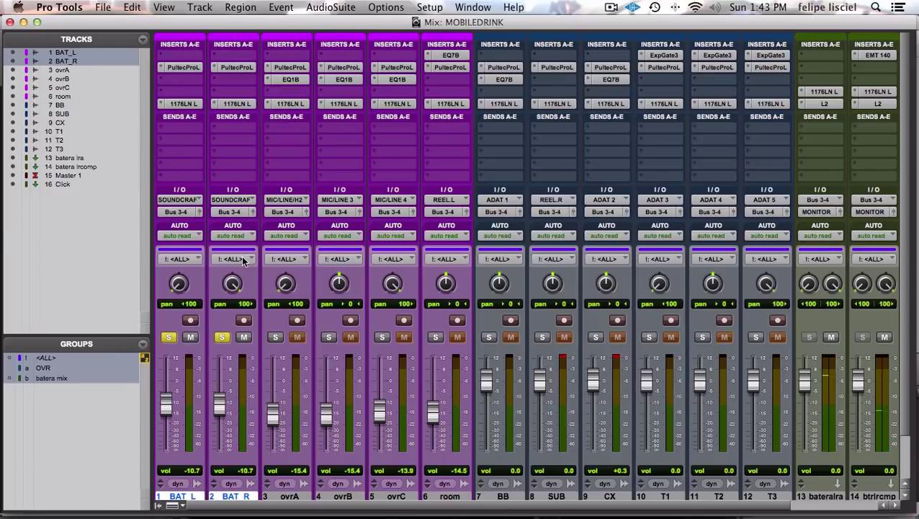
# Enlarge the audio waveforms in the Edit window and place the playback cursor at 9|2|720, just before the tom hits.
pyautogui.press('super+equal')
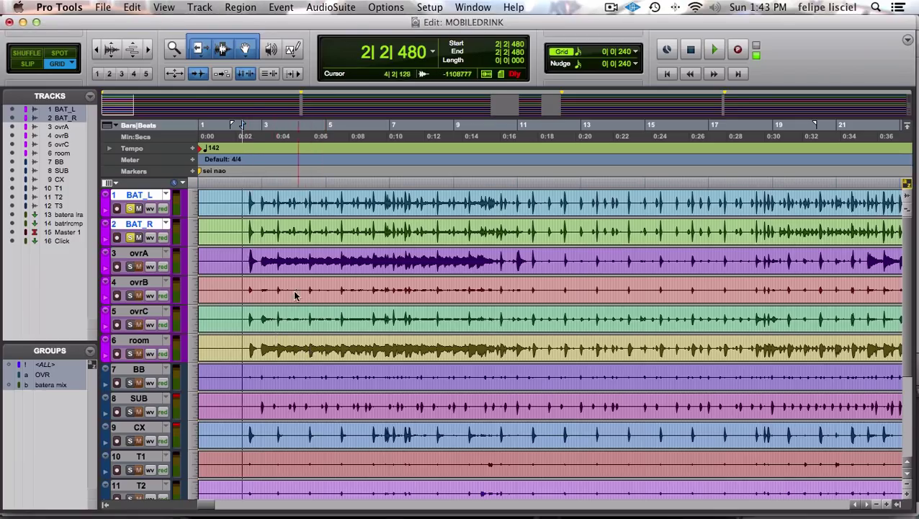
pyautogui.scroll(-5, 287, 289)
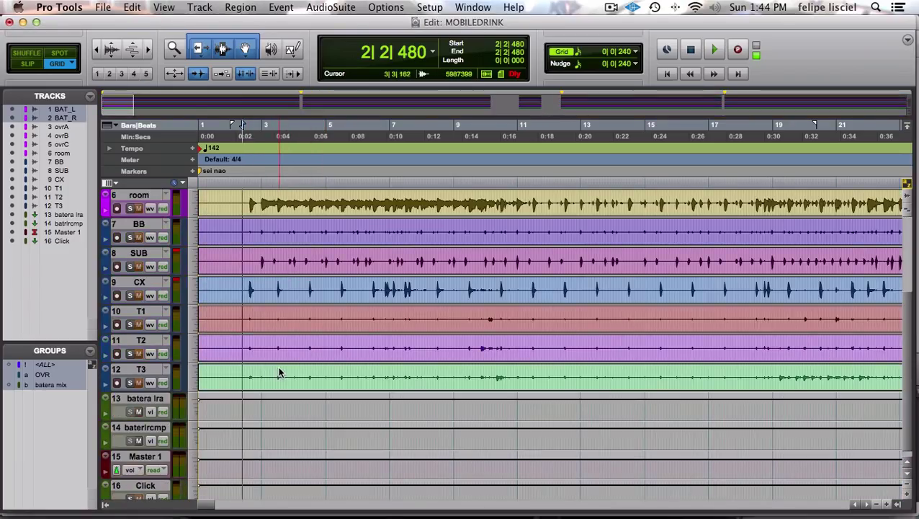
pyautogui.press('super+alt+bracketright')
pyautogui.click(468, 320)
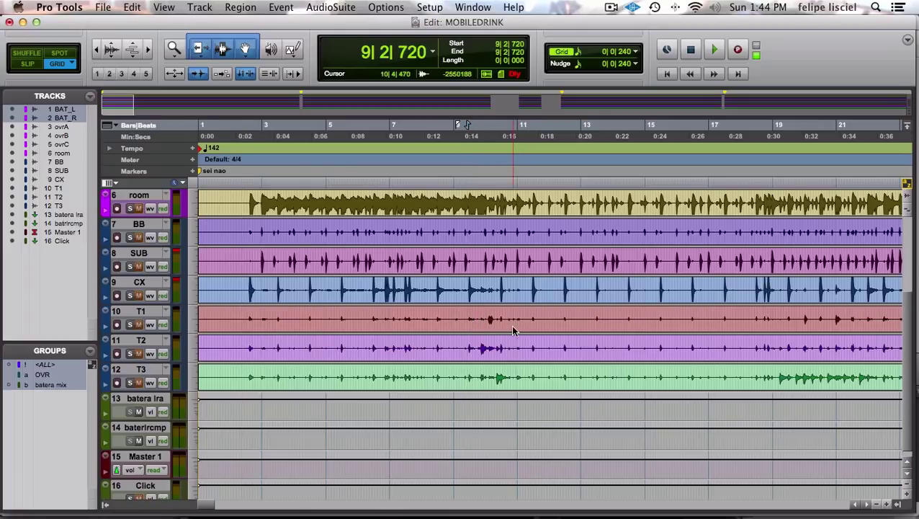
pyautogui.press('super+bracketright')
pyautogui.hscroll(2, 513, 331)
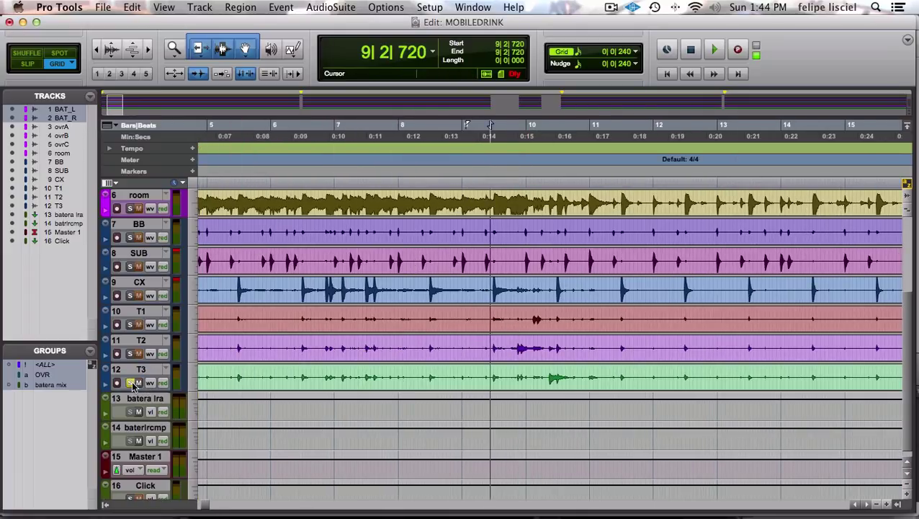
# Select the ovrA, ovrB and ovrC tracks together and reduce the displayed waveform height.
pyautogui.scroll(5, 261, 377)
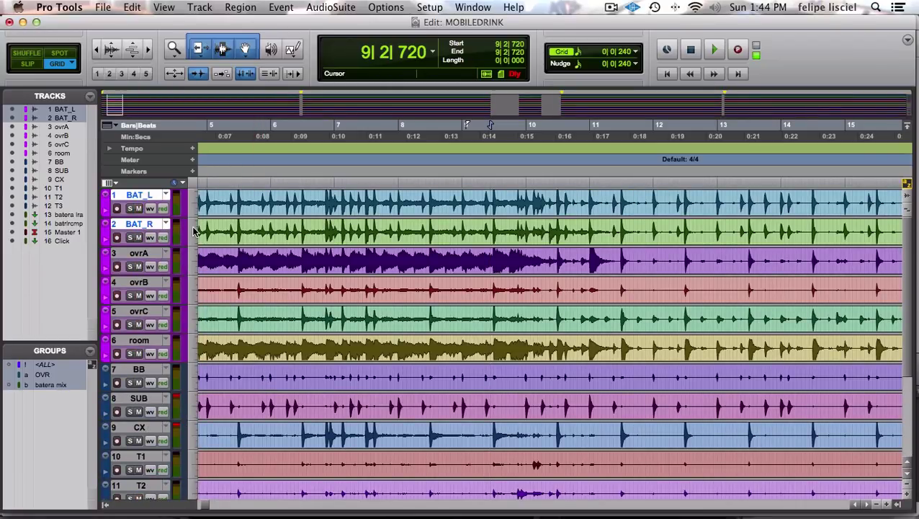
pyautogui.click(133, 253)
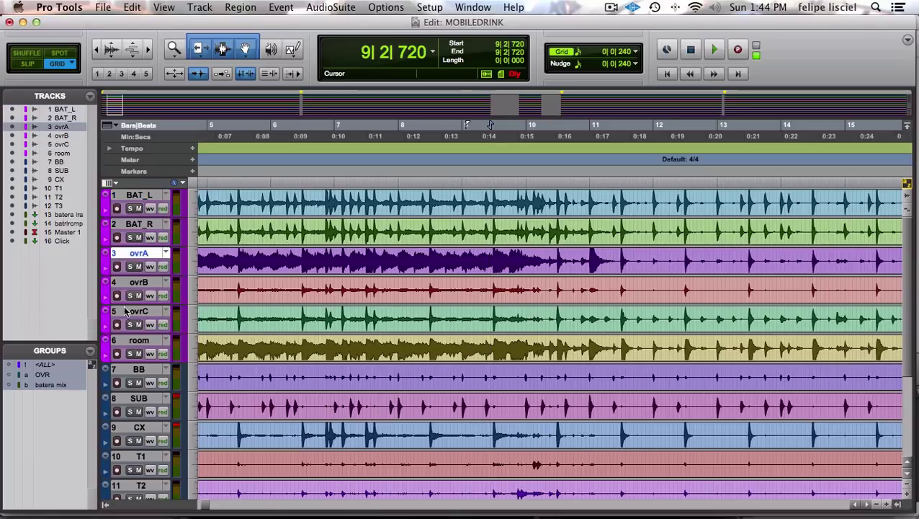
pyautogui.keyDown('shift'); pyautogui.click(141, 314); pyautogui.keyUp('shift')
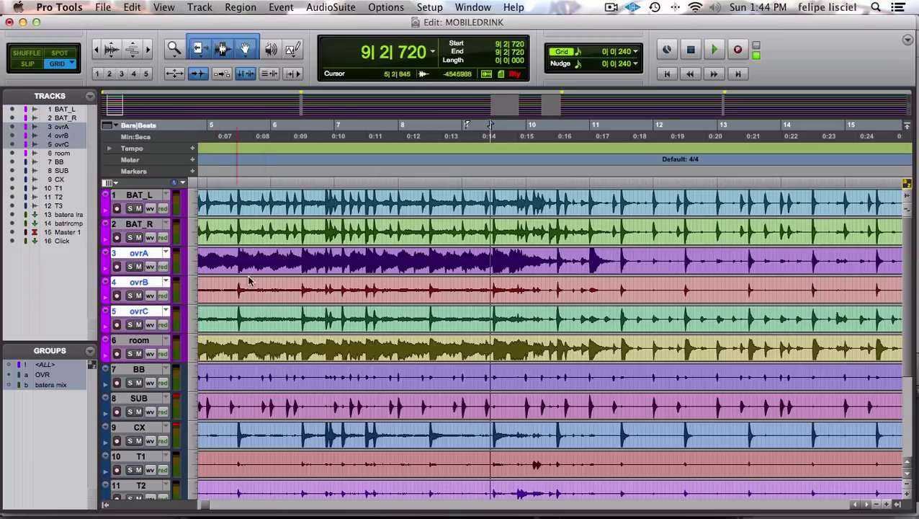
pyautogui.press('super+alt+[')
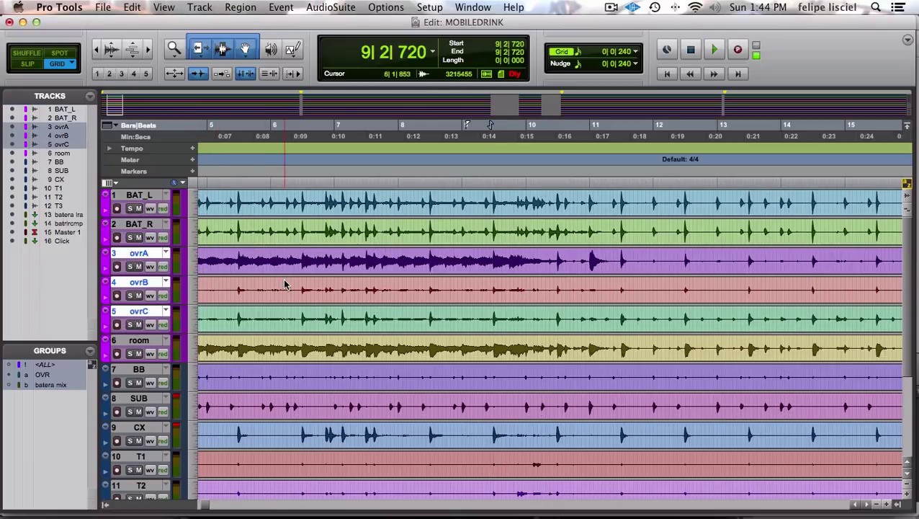
# Solo the room track and bypass its EQ7B, PultecProL and 1176LN inserts in the mixer.
pyautogui.click(141, 341)
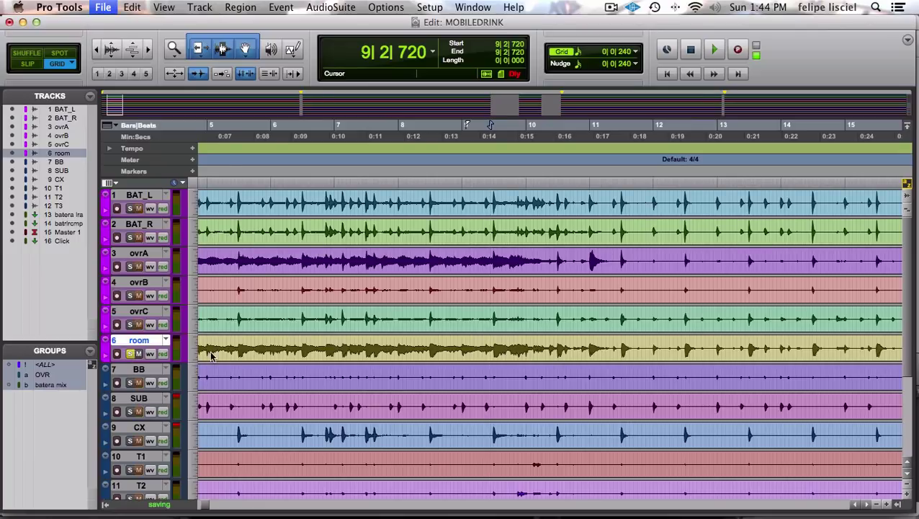
pyautogui.press('super+equal')
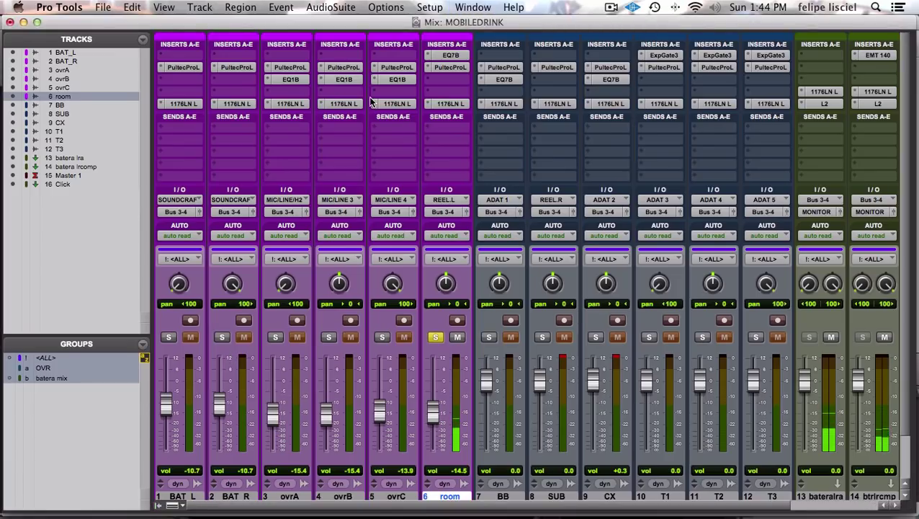
pyautogui.keyDown('super'); pyautogui.click(445, 105); pyautogui.keyUp('super')
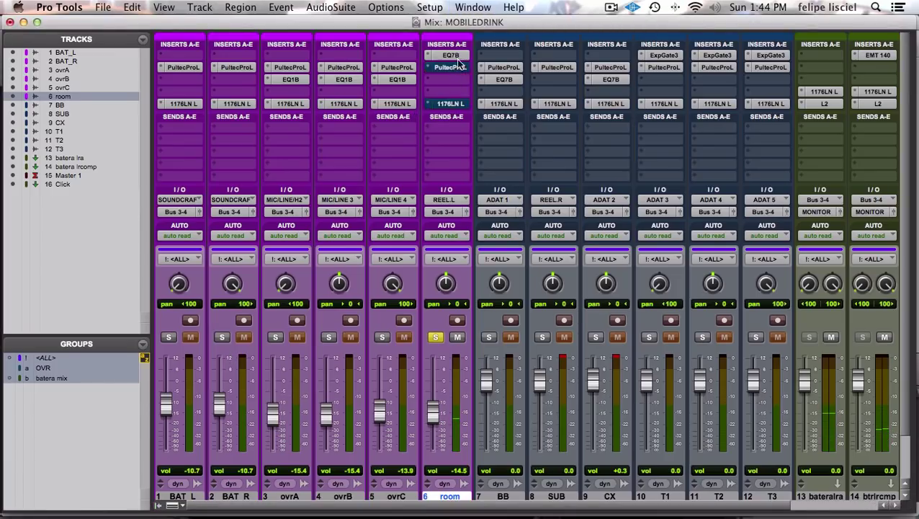
pyautogui.press('space')
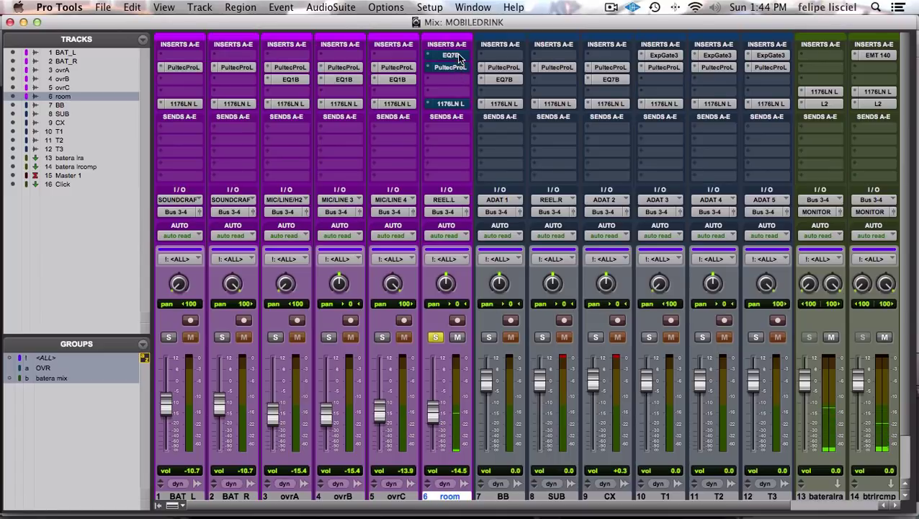
# Open the room track's EQ 3 7-Band, move its window clear of the inserts, and turn off its bypass.
pyautogui.click(453, 58)
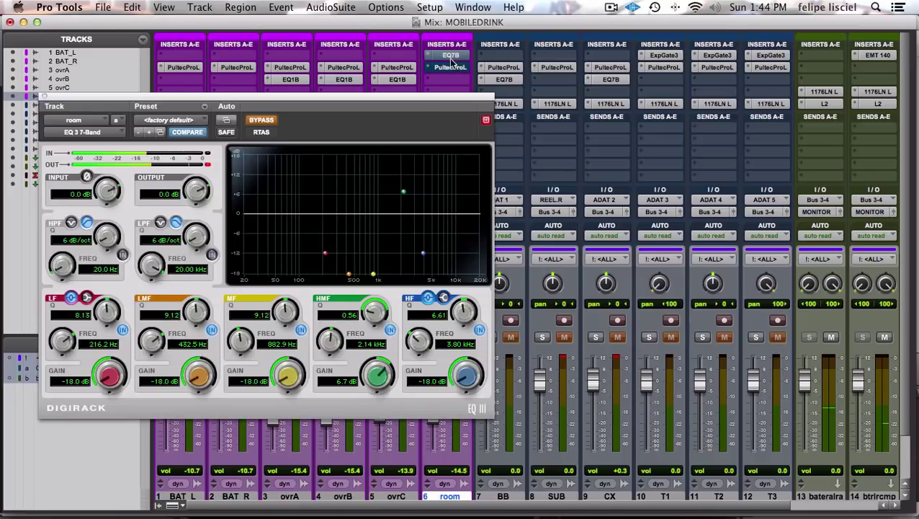
pyautogui.moveTo(414, 104); pyautogui.dragTo(349, 102)
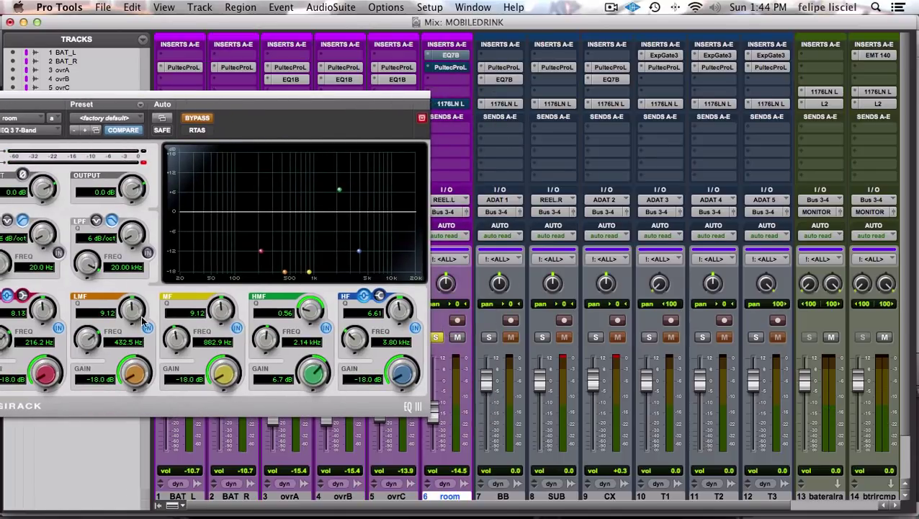
pyautogui.click(206, 120)
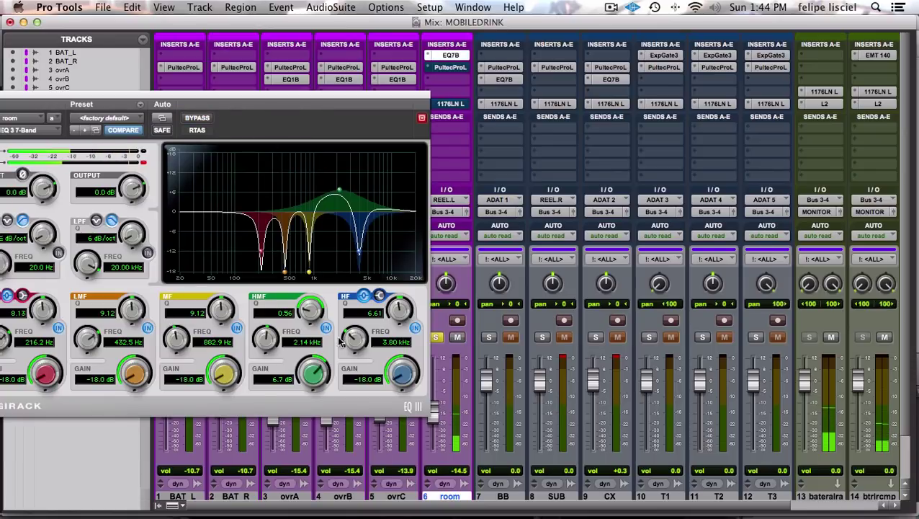
# Switch the MF band of the room EQ out, and toggle its LMF band out and back in.
pyautogui.click(236, 328)
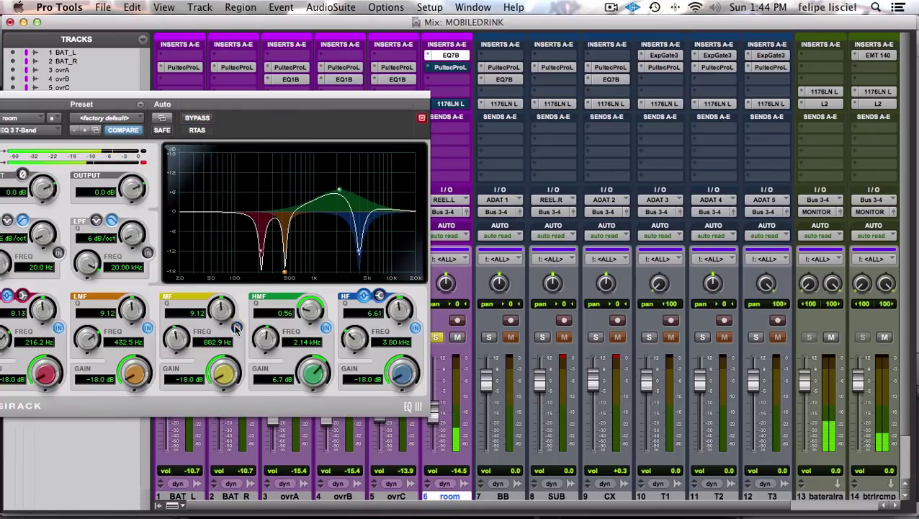
pyautogui.click(147, 329)
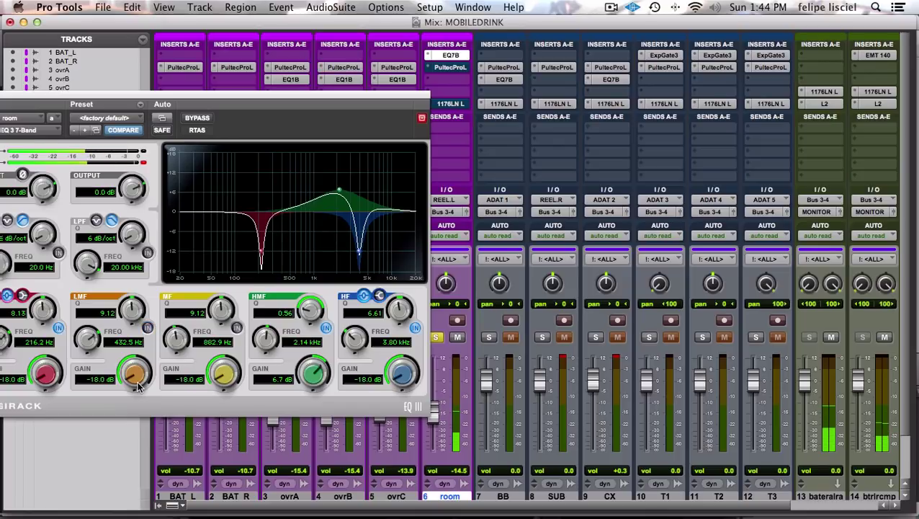
pyautogui.click(147, 328)
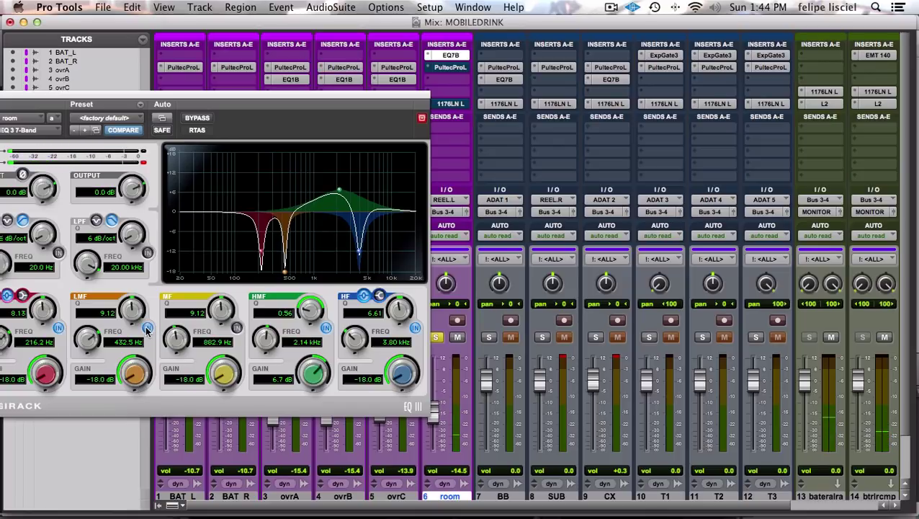
# Enable the room track's PultecProL insert, inspect its Pultec settings, and close the plug-in window.
pyautogui.click(455, 67)
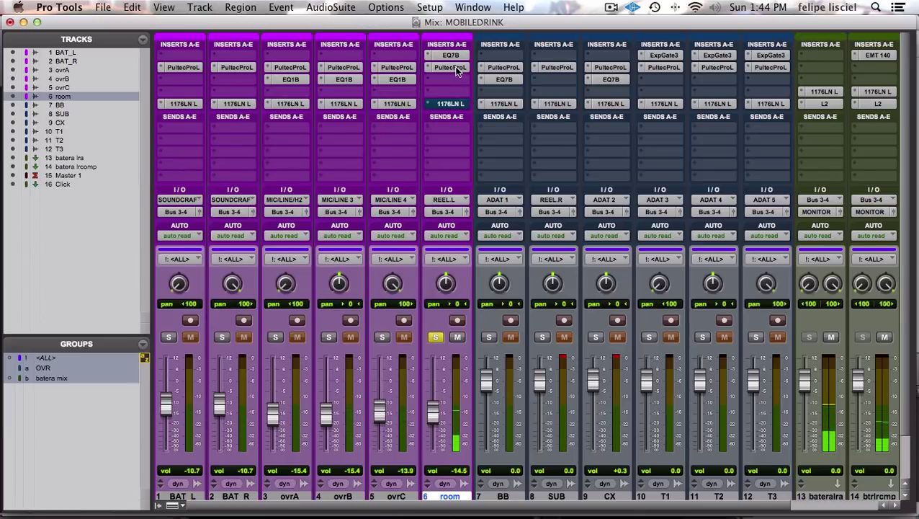
pyautogui.click(454, 69)
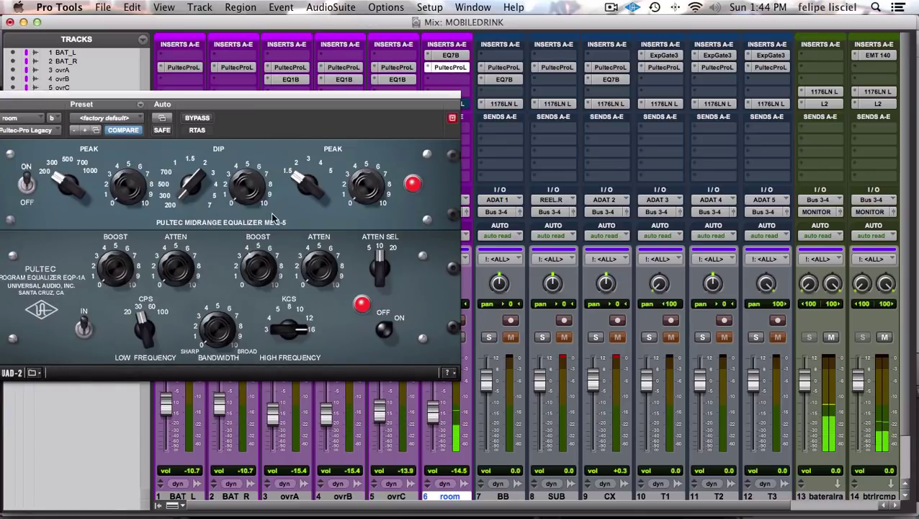
pyautogui.click(450, 72)
# Open the room track's 1176LN limiter, centre its window, bypass the limiter for comparison, and close the window.
pyautogui.click(455, 106)
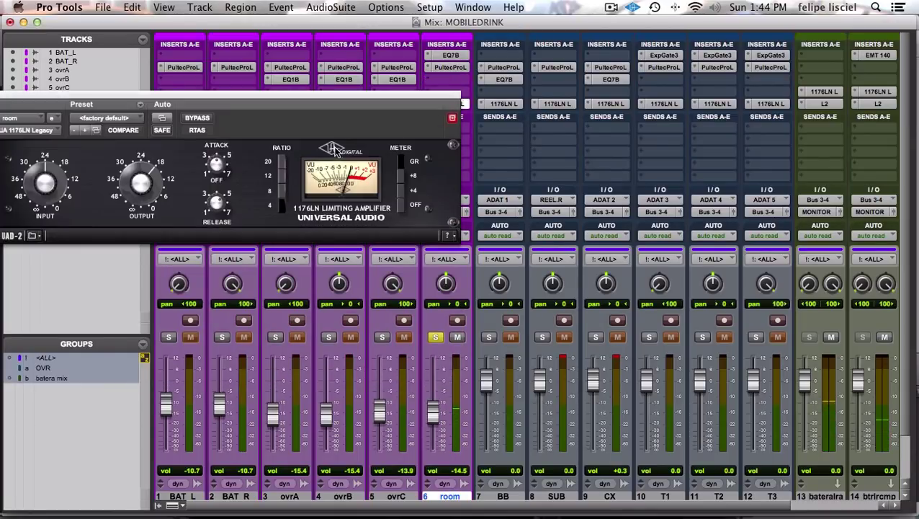
pyautogui.moveTo(307, 92); pyautogui.dragTo(488, 120)
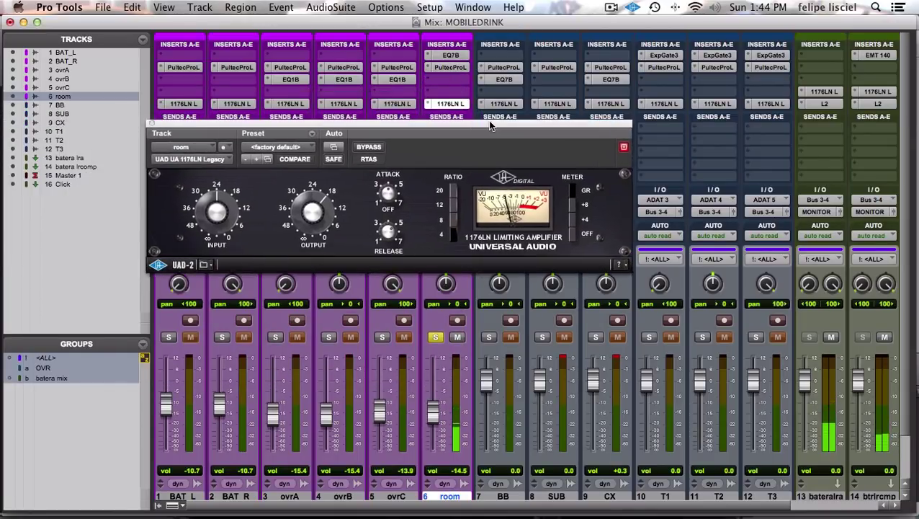
pyautogui.keyDown('super'); pyautogui.click(456, 107); pyautogui.keyUp('super')
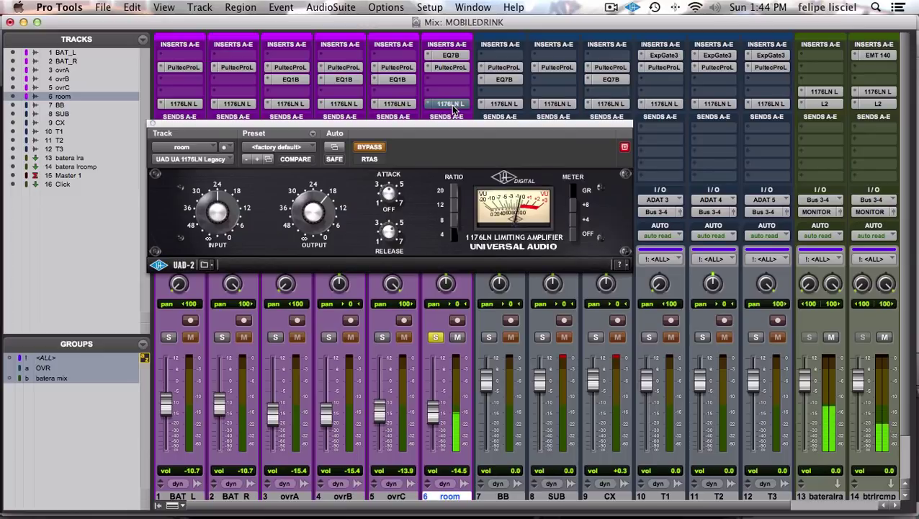
pyautogui.click(454, 106)
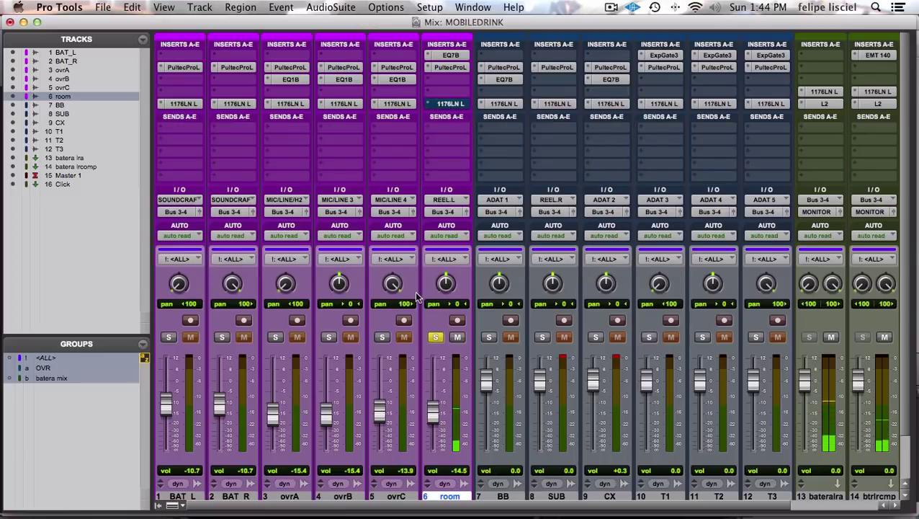
# Solo the BAT_L, BAT_R, ovrA, ovrB, ovrC and room tracks together, leaving BB through T3 out.
pyautogui.click(382, 338)
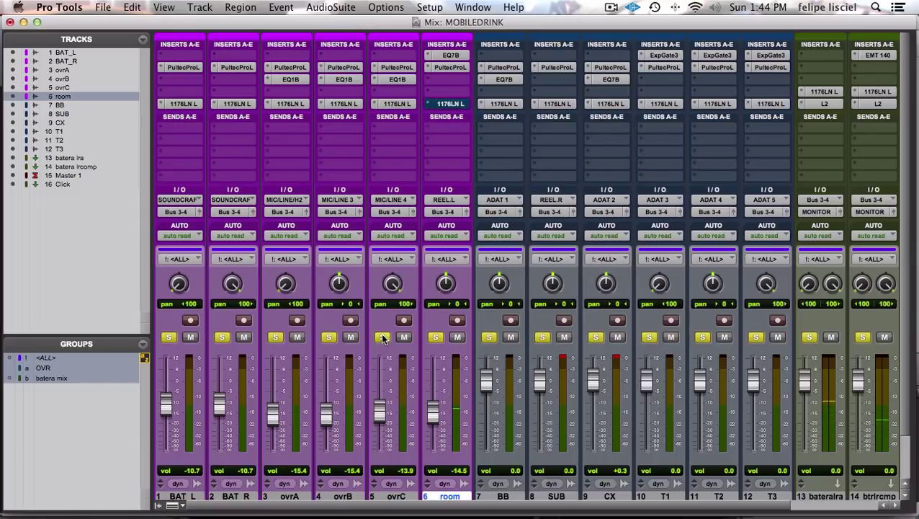
pyautogui.keyDown('super'); pyautogui.click(170, 339); pyautogui.keyUp('super')
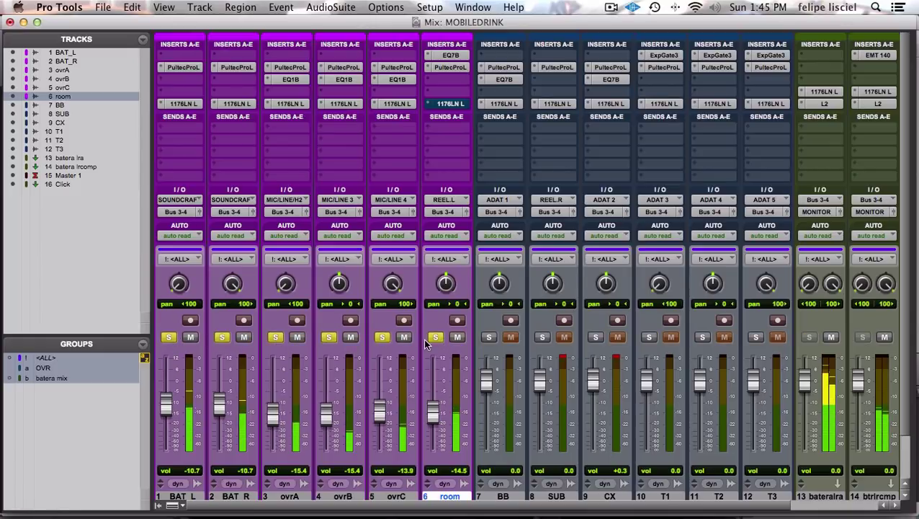
# Audition the BB and SUB tracks one at a time in exclusive solo, stop playback, and clear the solo.
pyautogui.scroll(-1, 433, 345)
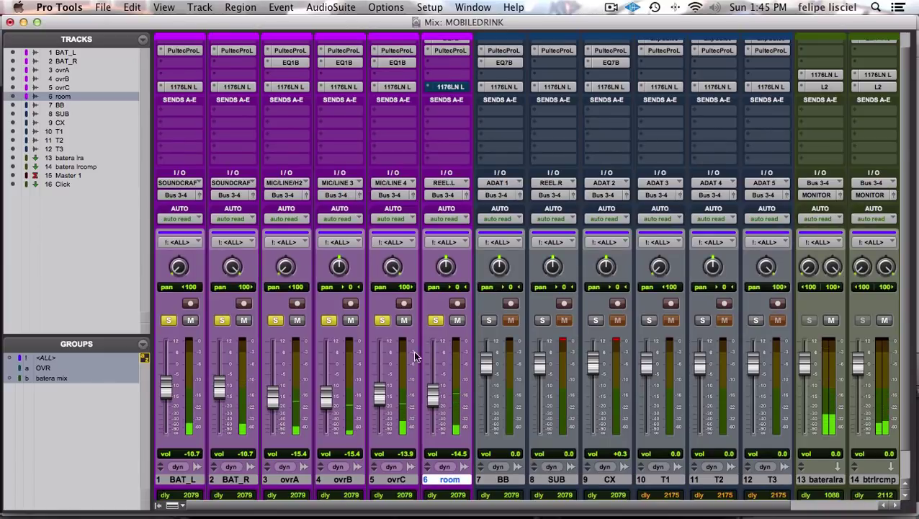
pyautogui.hscroll(2, 490, 325)
pyautogui.hscroll(3, 490, 325)
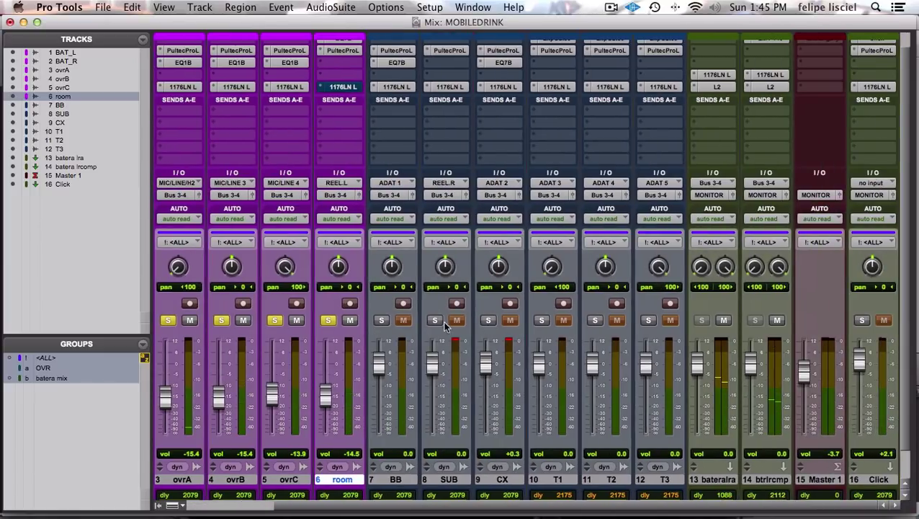
pyautogui.keyDown('super'); pyautogui.click(382, 320); pyautogui.keyUp('super')
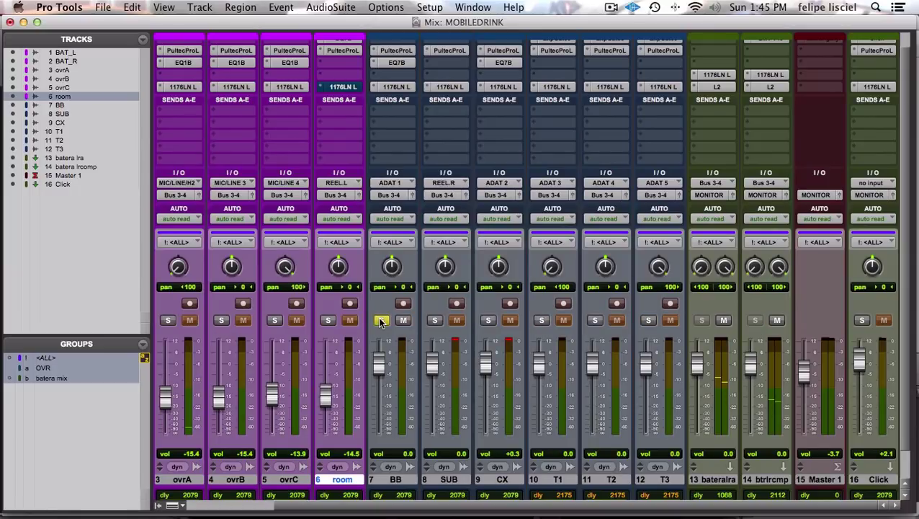
pyautogui.keyDown('super'); pyautogui.click(435, 320); pyautogui.keyUp('super')
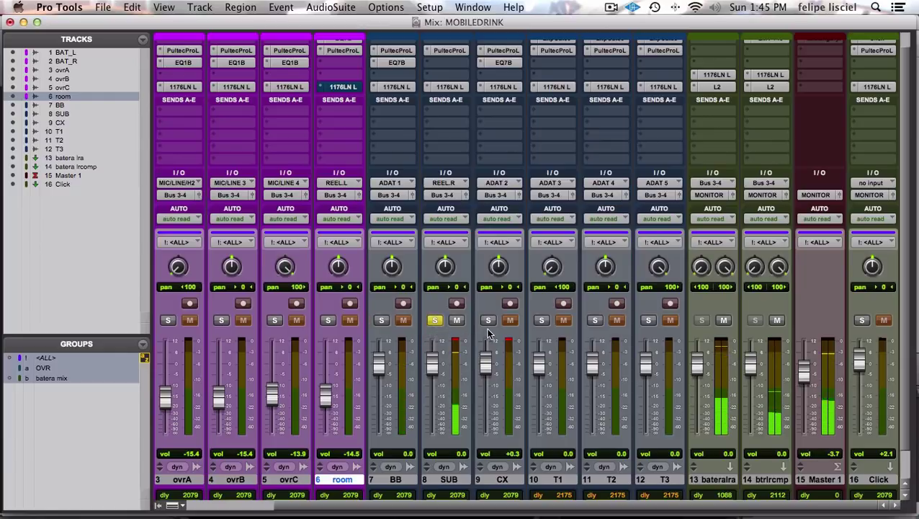
pyautogui.press('space')
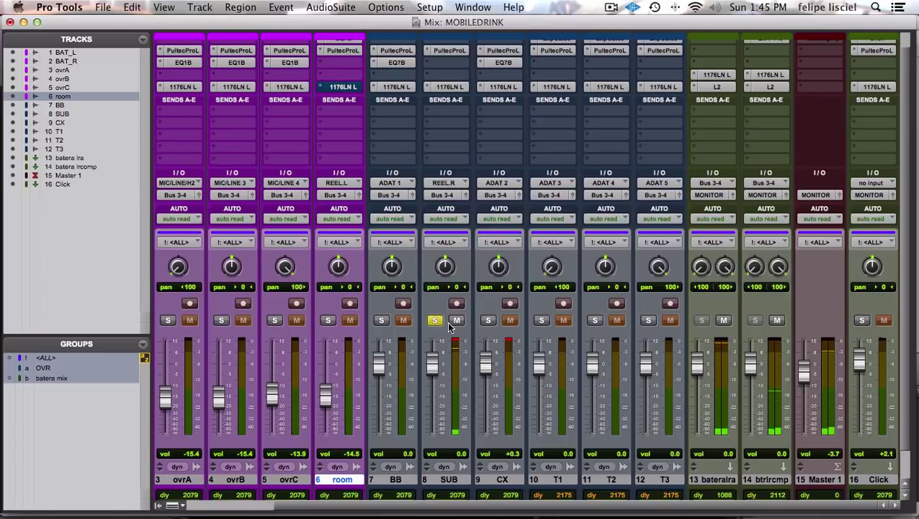
pyautogui.click(435, 320)
# Switch to the Edit window and audition T3 in solo from 10|1|000, enlarging the track heights temporarily.
pyautogui.press('super+equal')
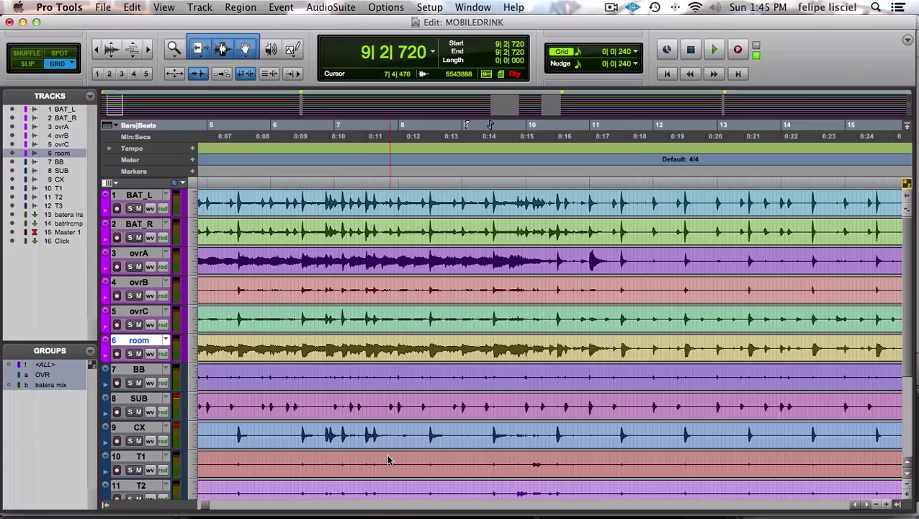
pyautogui.scroll(-4, 389, 432)
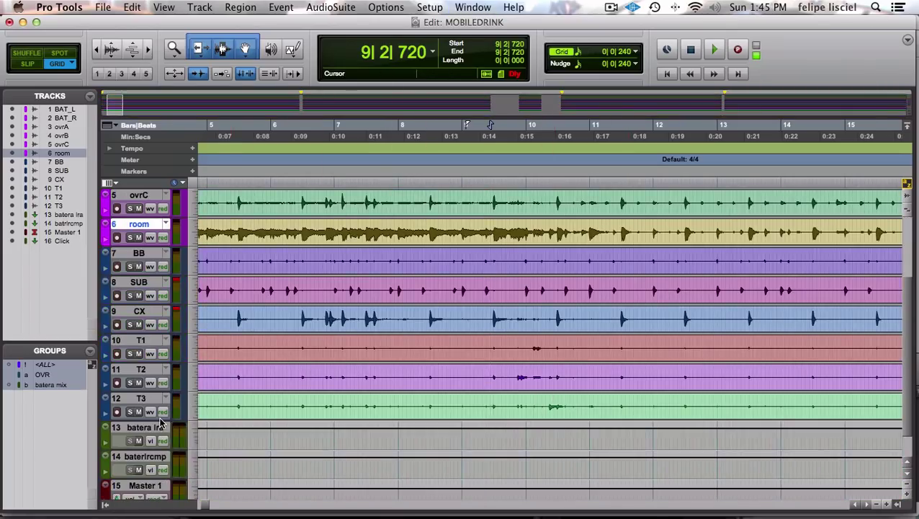
pyautogui.moveTo(160, 421); pyautogui.dragTo(192, 481)
pyautogui.click(521, 456)
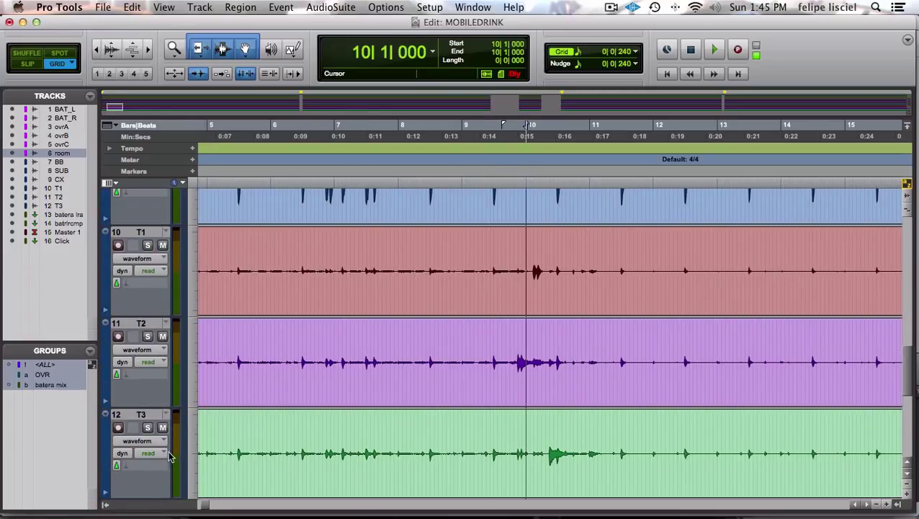
pyautogui.press('space')
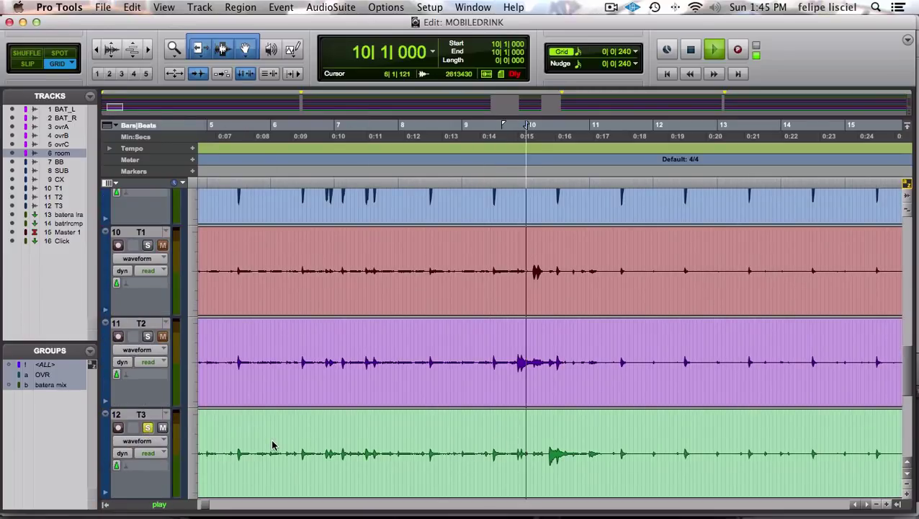
pyautogui.press('space')
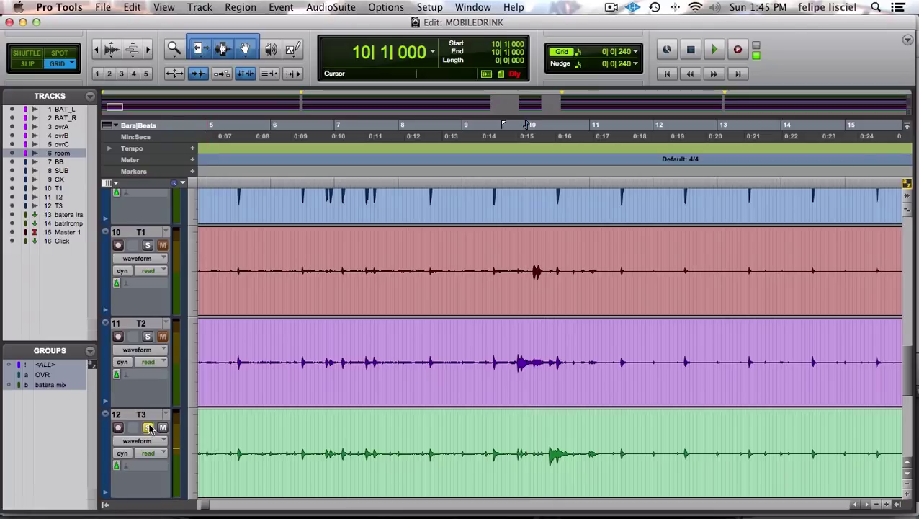
pyautogui.click(196, 373)
pyautogui.keyDown('alt'); pyautogui.click(198, 366); pyautogui.keyUp('alt')
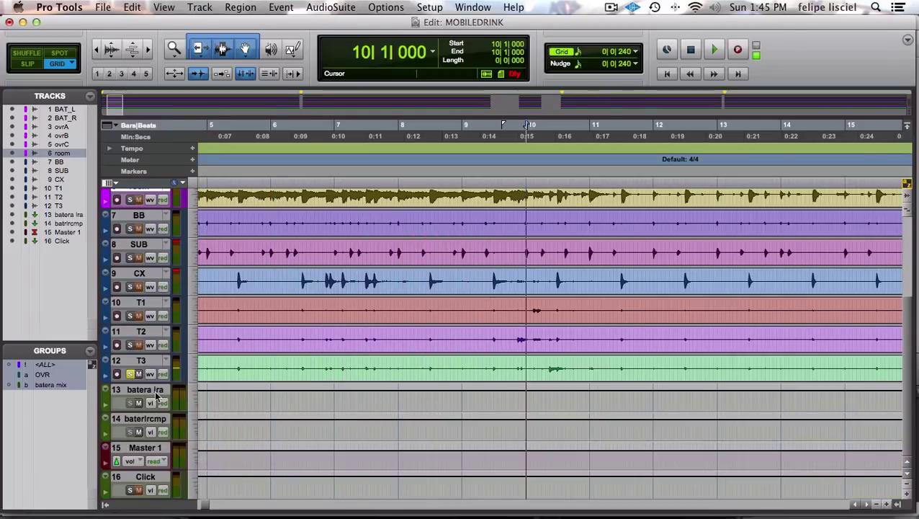
# Deselect the room track, play the full mix without solos from 2|3|240, and jump playback to bar 11.
pyautogui.hscroll(-10, 250, 384)
pyautogui.scroll(5, 250, 384)
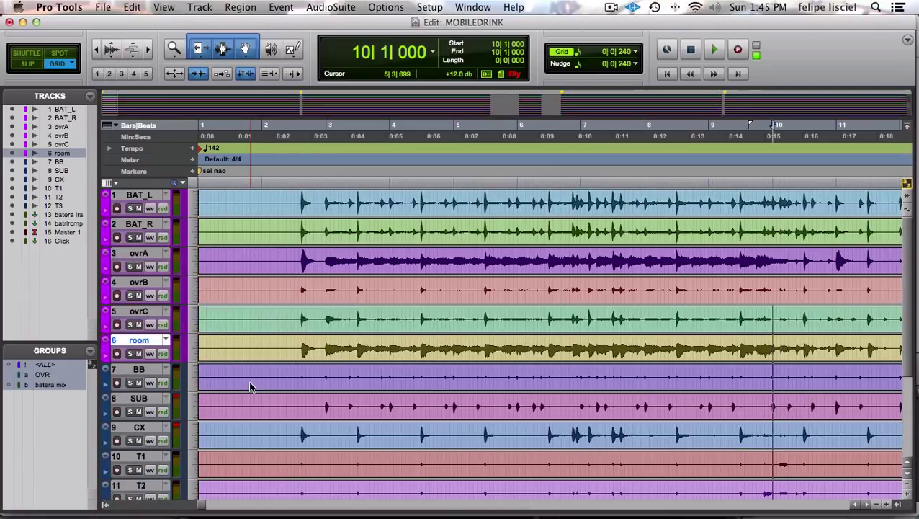
pyautogui.click(299, 200)
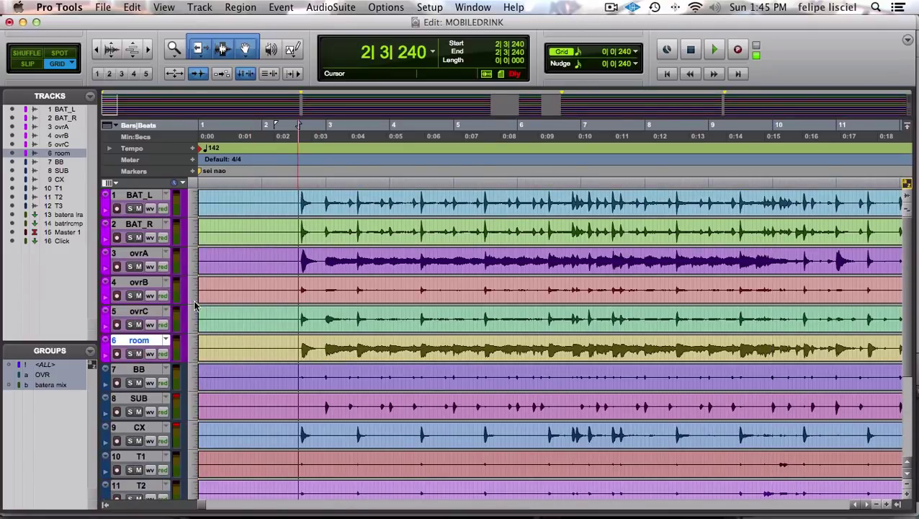
pyautogui.click(159, 340)
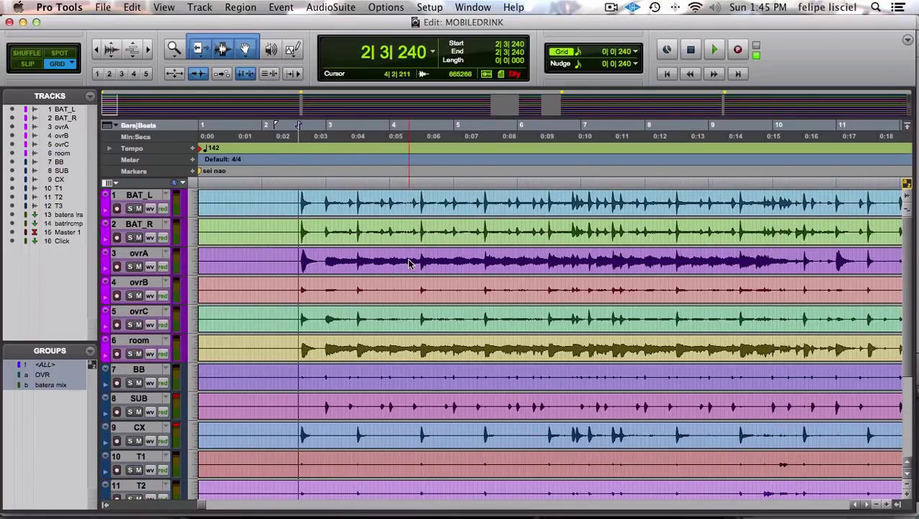
pyautogui.press('space')
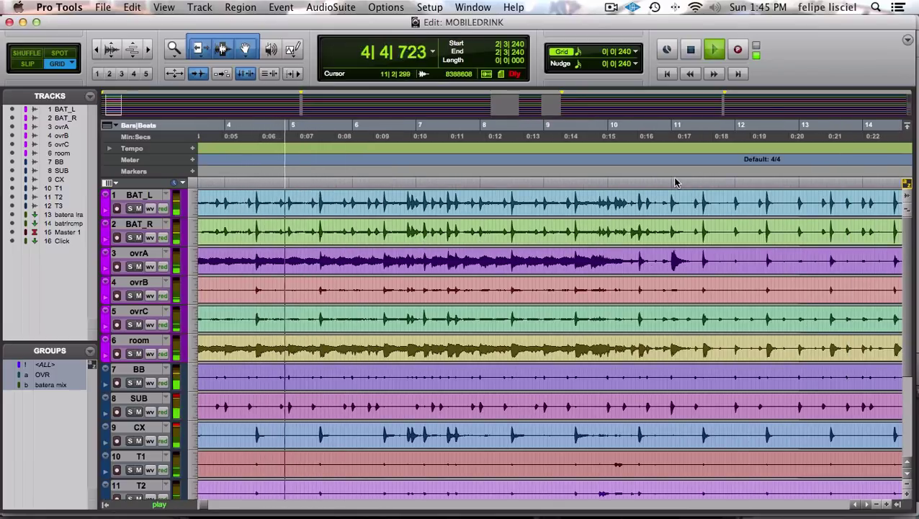
pyautogui.click(673, 126)
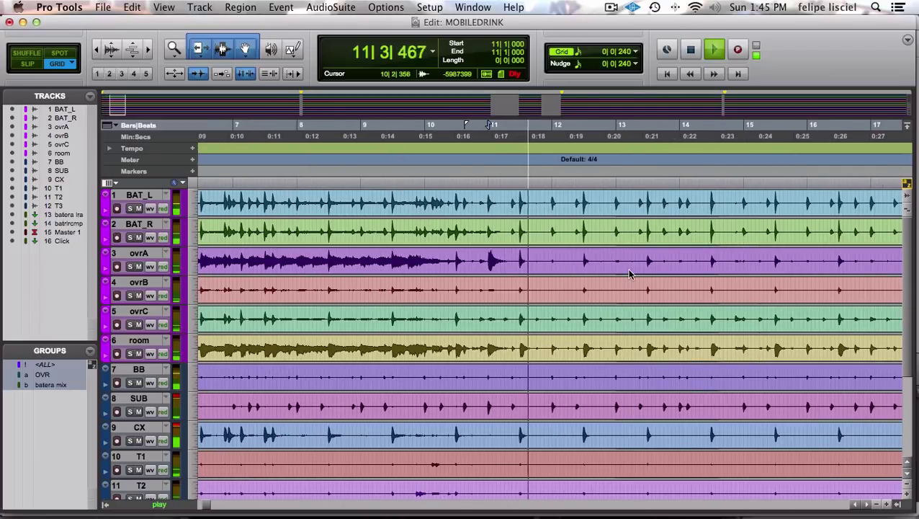
# Select the tracks BB through T3 in the Mix window, and briefly inspect BB's PultecProL equalizer.
pyautogui.press('super+equal')
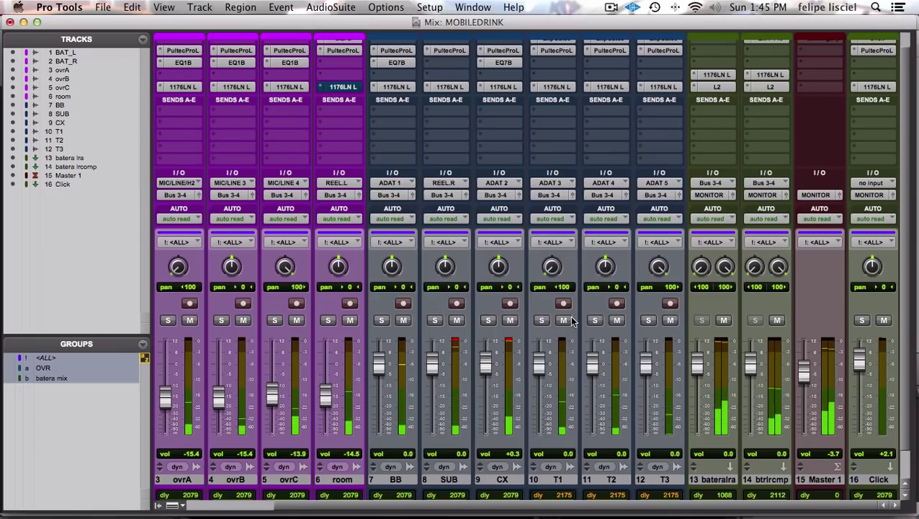
pyautogui.hscroll(-3, 574, 322)
pyautogui.hscroll(-1, 573, 321)
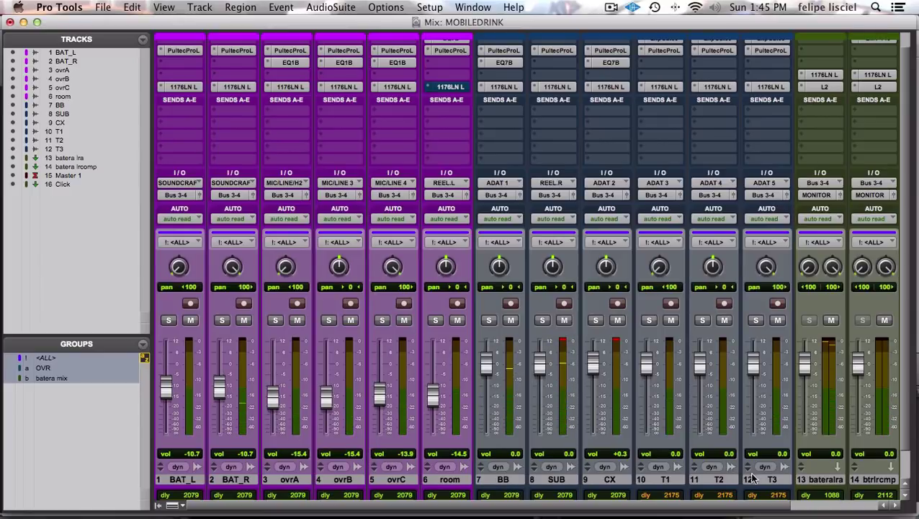
pyautogui.click(753, 479)
pyautogui.keyDown('shift'); pyautogui.click(518, 479); pyautogui.keyUp('shift')
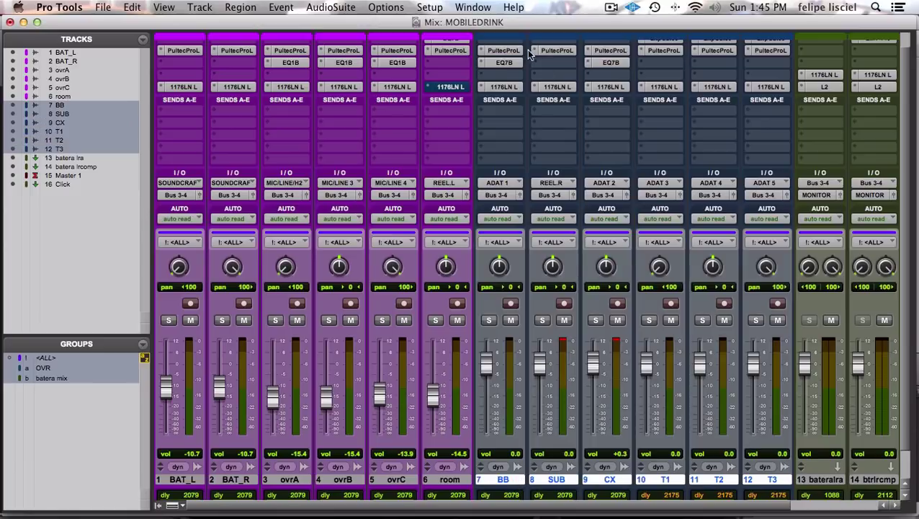
pyautogui.click(503, 50)
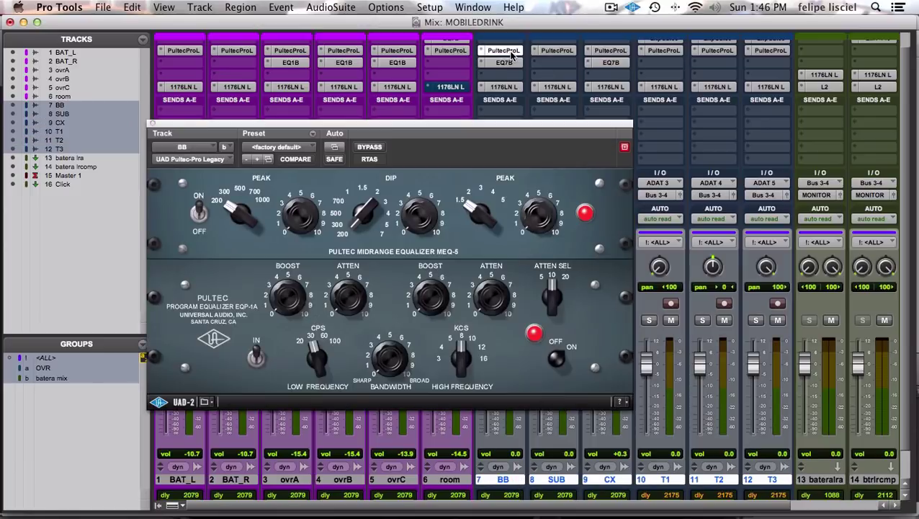
pyautogui.click(504, 50)
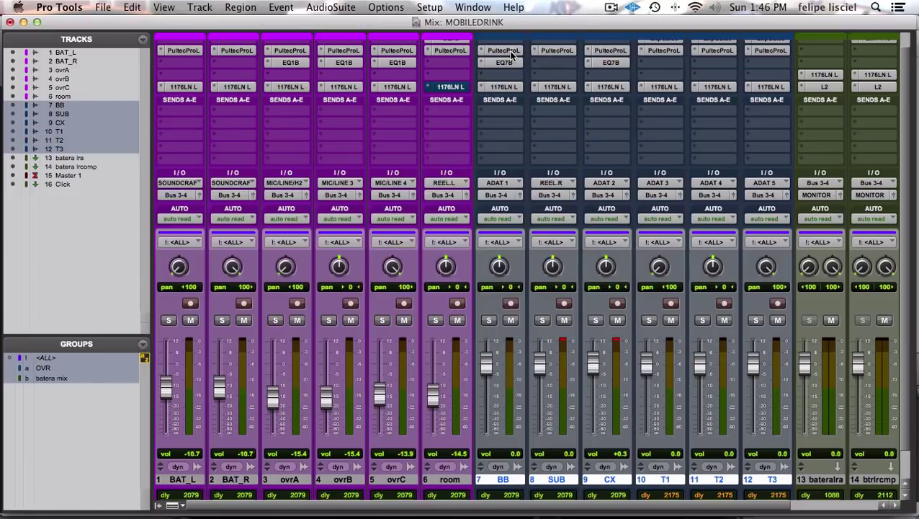
# Inspect the 1176LN limiter settings on BB, SUB, CX and T1 in turn, and close the plug-in window.
pyautogui.hscroll(3, 561, 239)
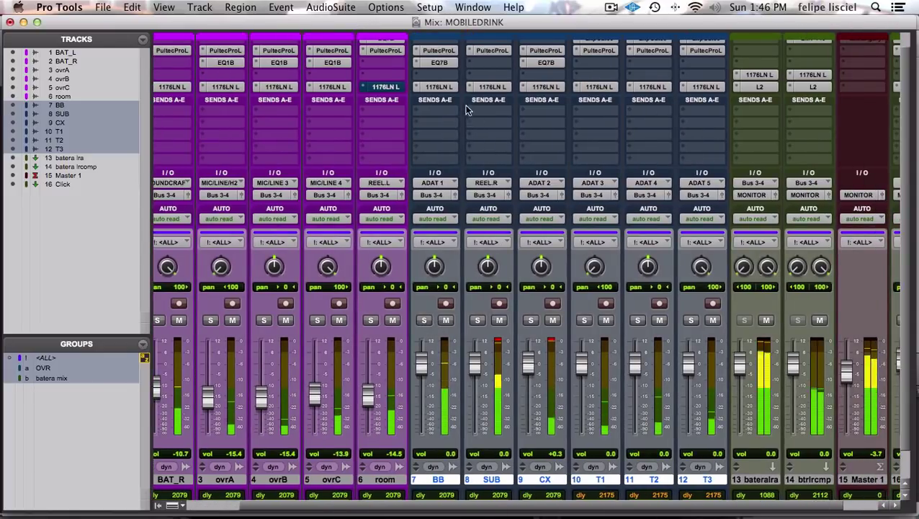
pyautogui.click(445, 86)
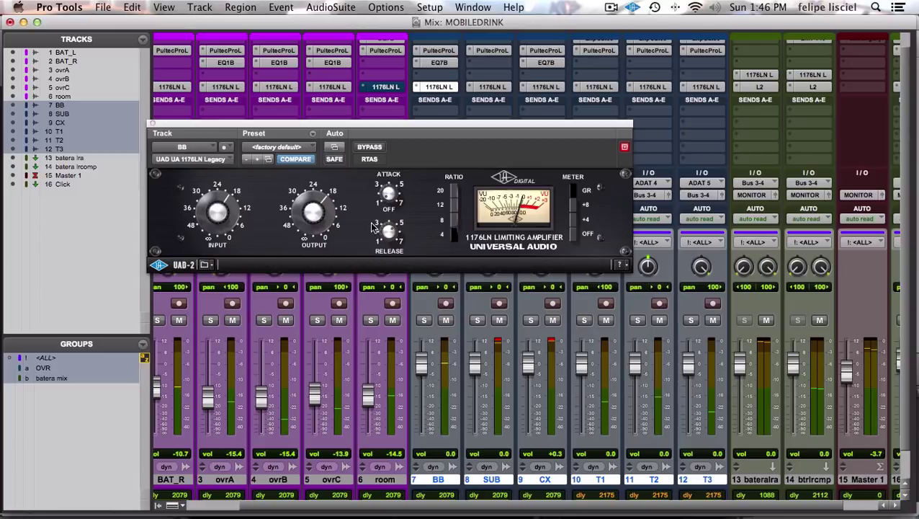
pyautogui.click(493, 87)
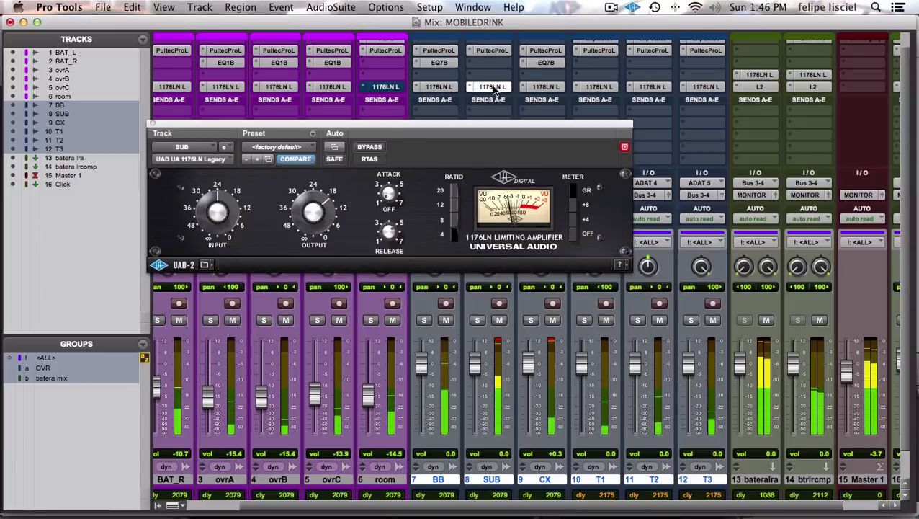
pyautogui.click(542, 87)
pyautogui.click(590, 87)
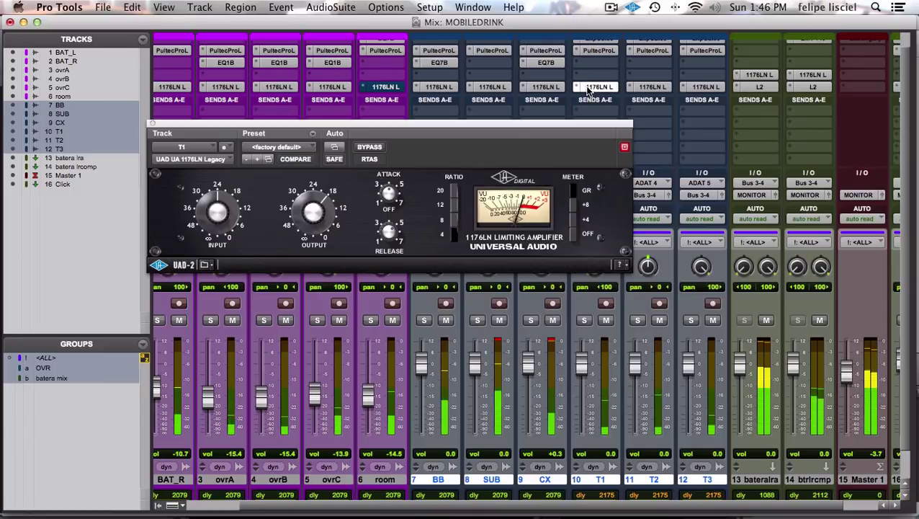
pyautogui.click(589, 87)
# Solo the selected tracks BB through T3 together.
pyautogui.scroll(-1, 609, 252)
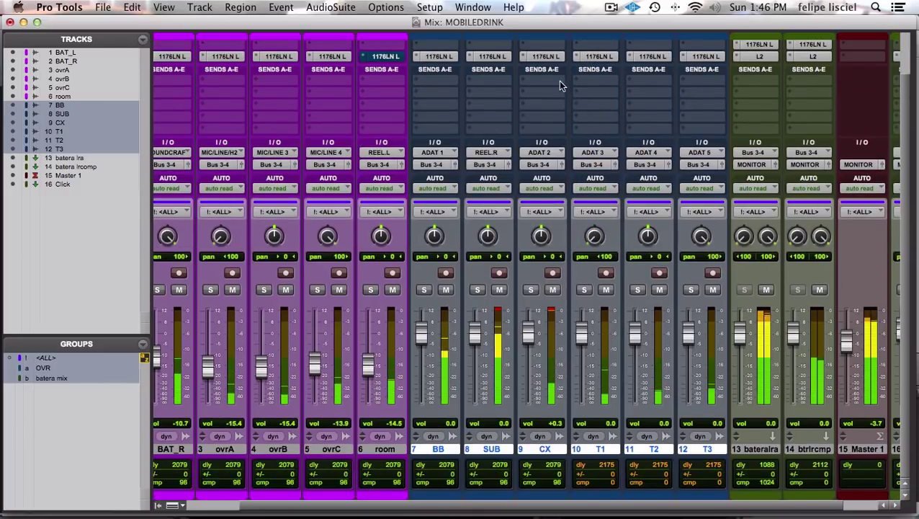
pyautogui.keyDown('alt'); pyautogui.keyDown('super'); pyautogui.click(551, 60); pyautogui.keyUp('super'); pyautogui.keyUp('alt')
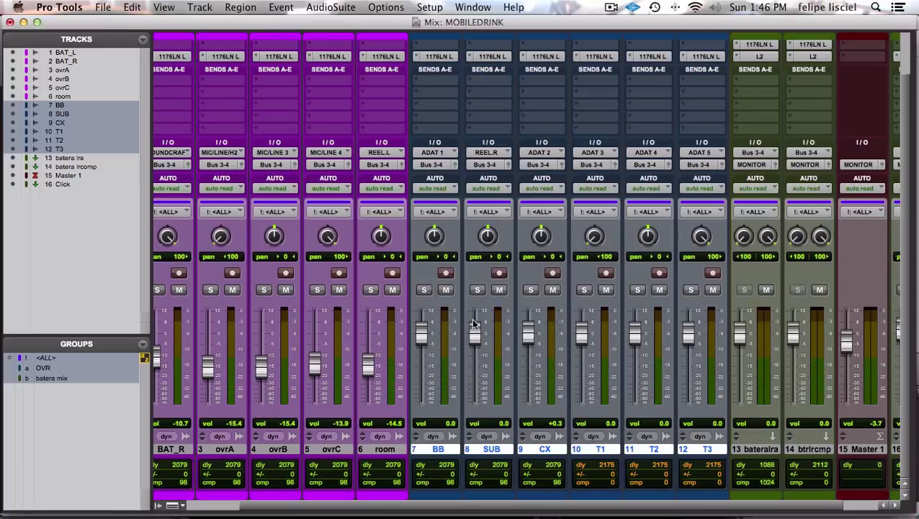
pyautogui.click(425, 290)
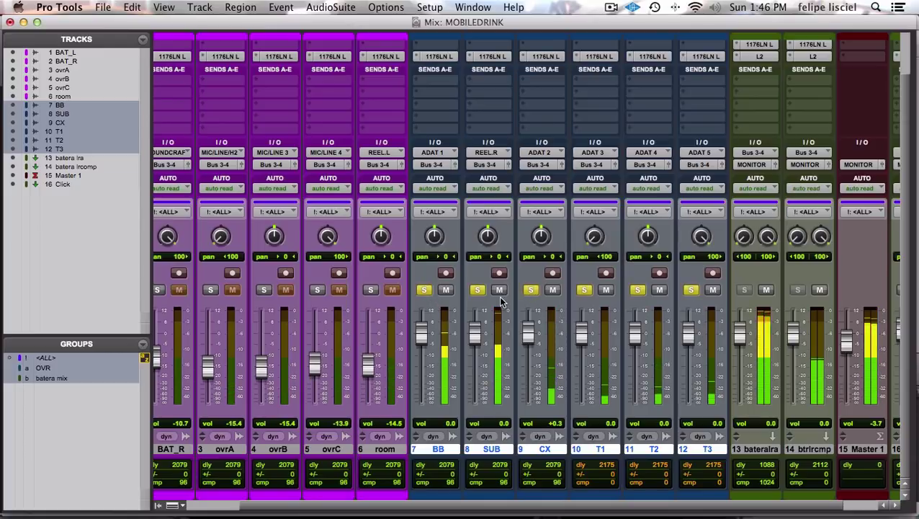
# Add BAT_L and BAT_R to the solo, and raise their faders to about -7.7 and -7.0.
pyautogui.hscroll(-3, 467, 301)
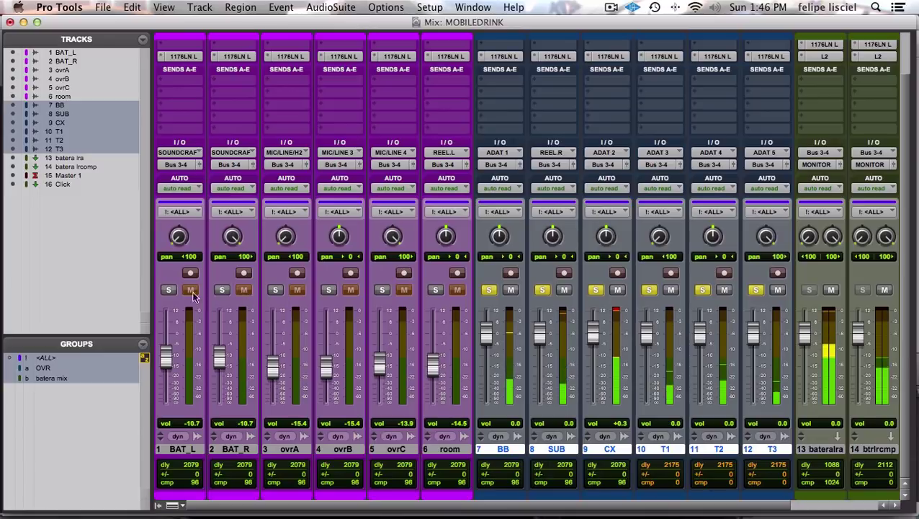
pyautogui.click(170, 289)
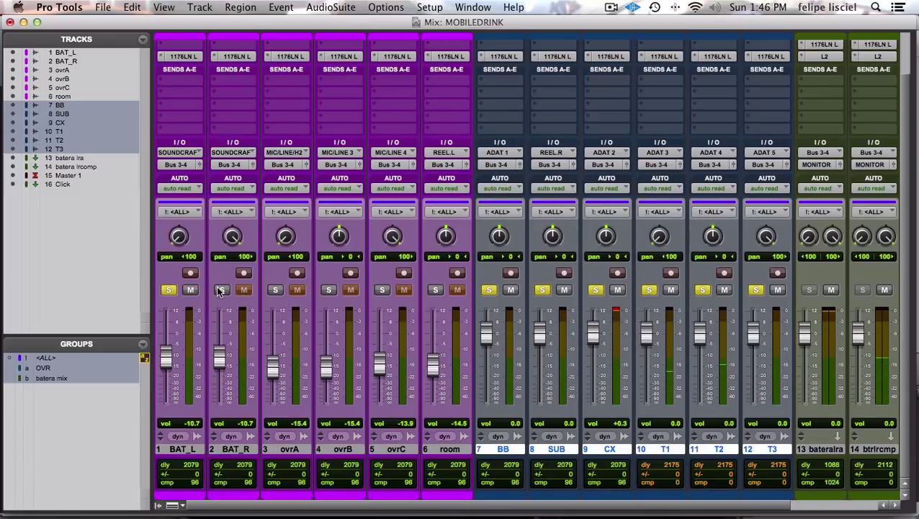
pyautogui.moveTo(219, 361); pyautogui.dragTo(167, 352)
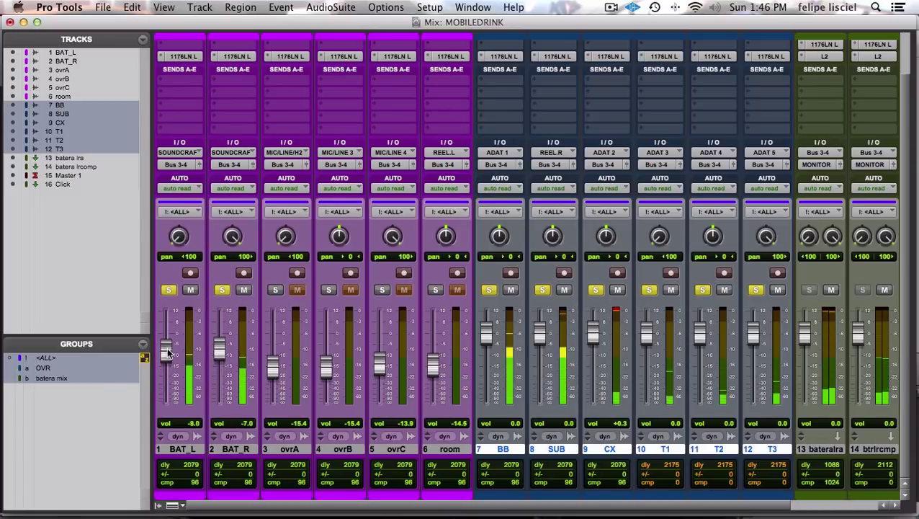
# Add ovrA, ovrB and ovrC to the soloed tracks, and clear all solos to play the full mix.
pyautogui.click(275, 289)
pyautogui.click(329, 289)
pyautogui.click(382, 289)
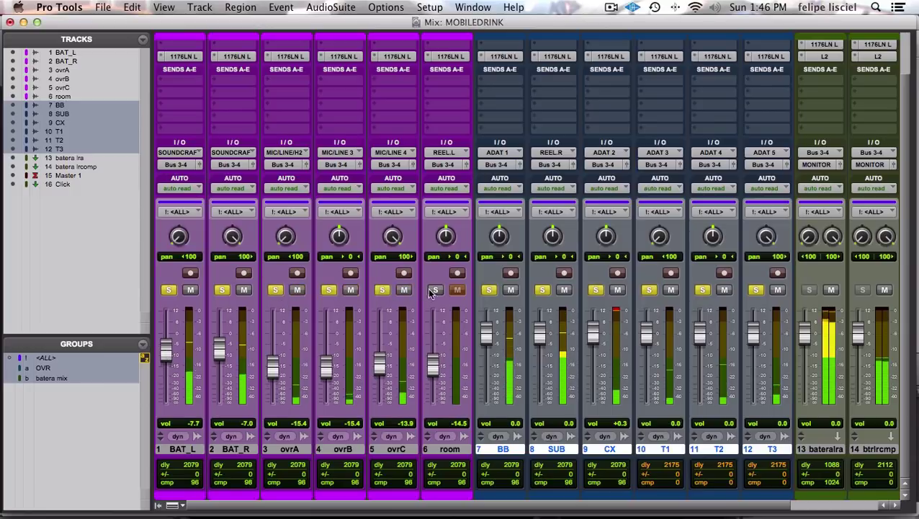
pyautogui.keyDown('alt'); pyautogui.click(434, 289); pyautogui.keyUp('alt')
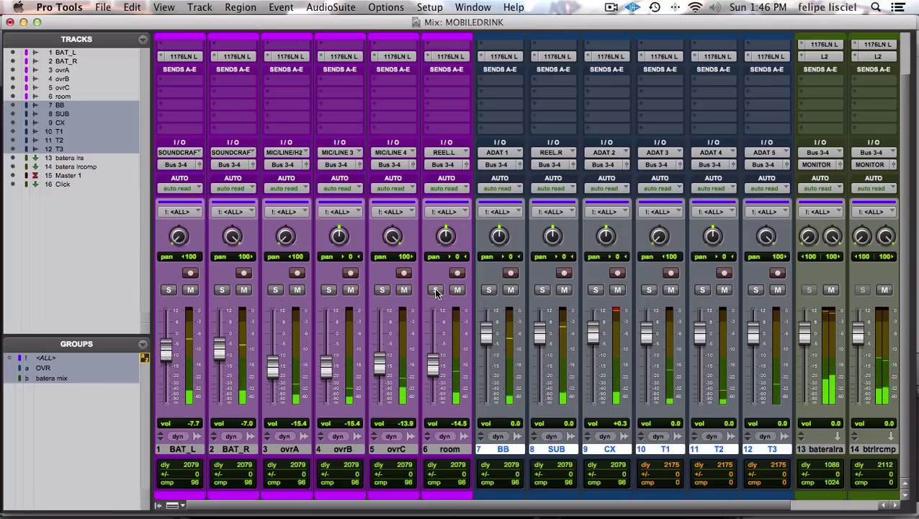
# Mute and unmute the room track to compare the mix with and without it.
pyautogui.click(456, 290)
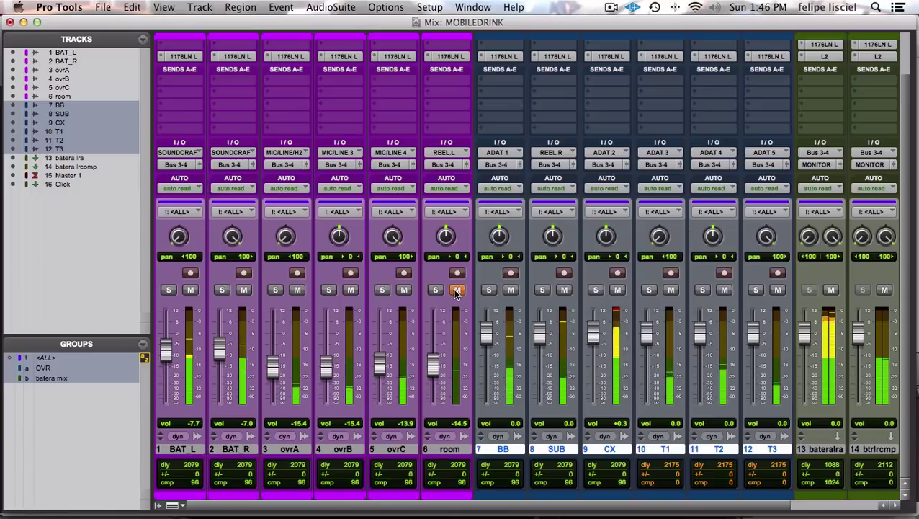
pyautogui.click(456, 289)
# Clear the selection of tracks BB through T3, and select the batera lra and batera lrcomp tracks together.
pyautogui.hscroll(1, 490, 341)
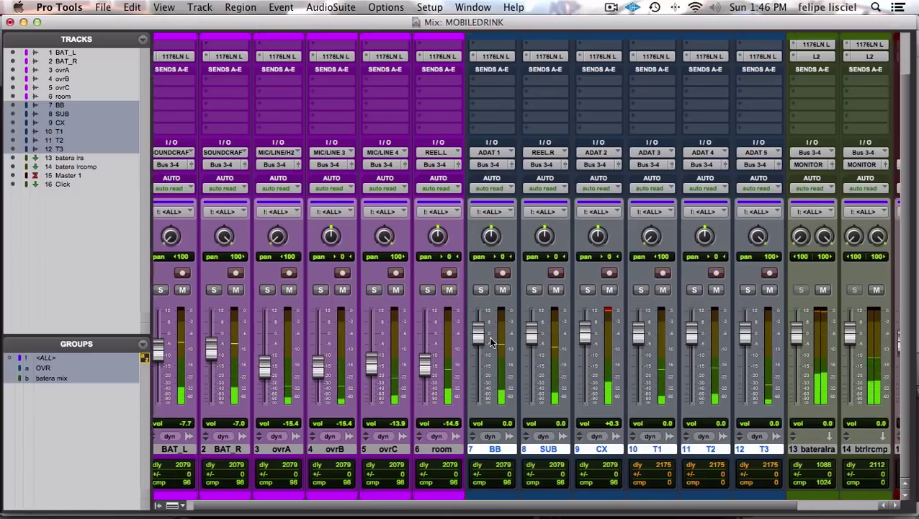
pyautogui.hscroll(5, 490, 341)
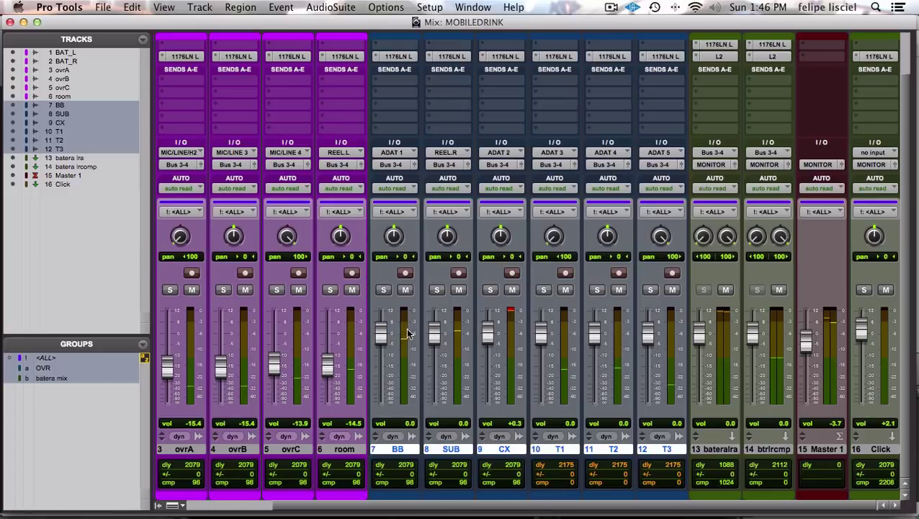
pyautogui.hscroll(1, 430, 332)
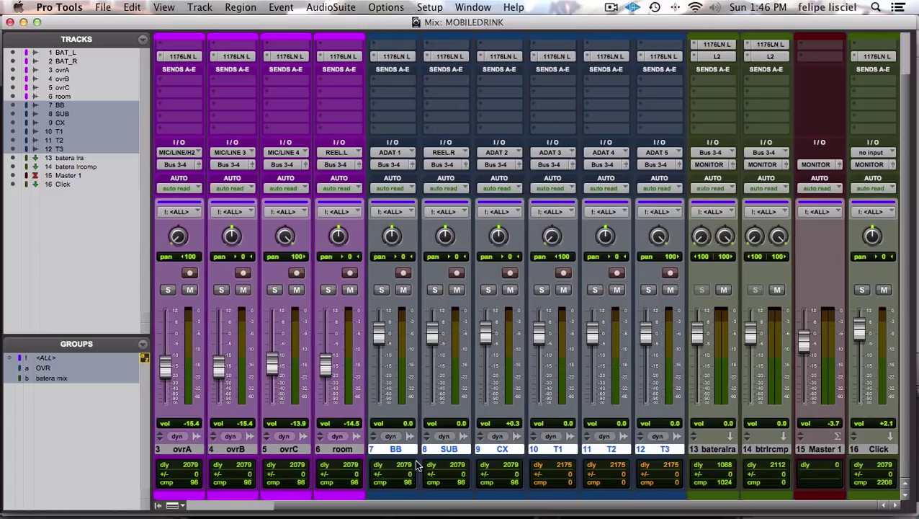
pyautogui.click(395, 451)
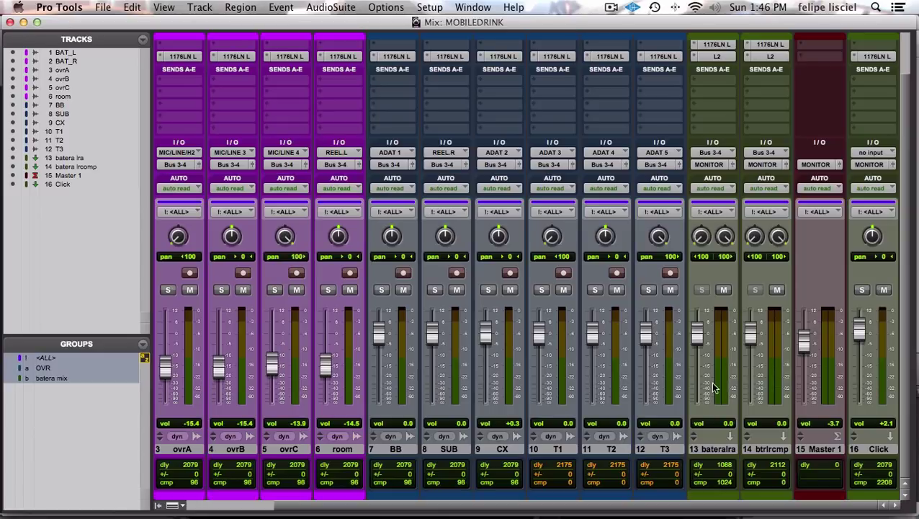
pyautogui.click(657, 449)
pyautogui.hscroll(-2, 595, 377)
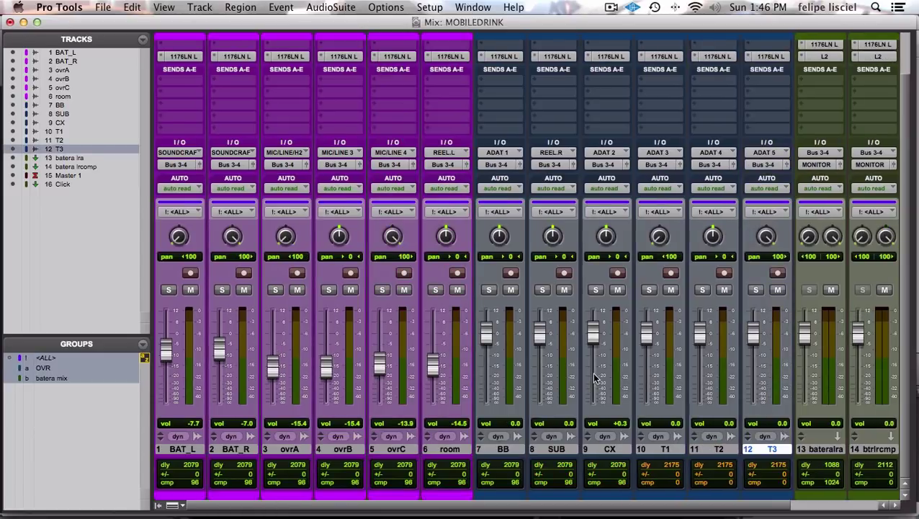
pyautogui.hscroll(2, 565, 382)
pyautogui.click(700, 448)
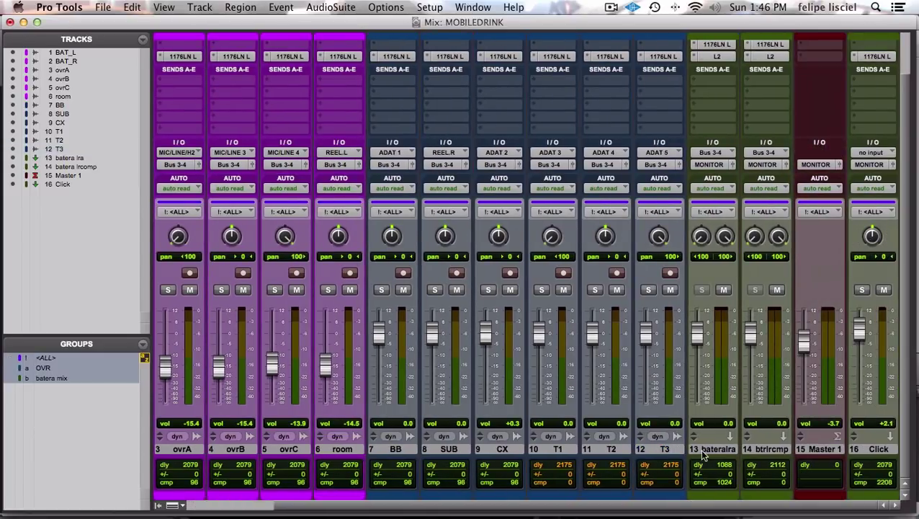
pyautogui.keyDown('shift'); pyautogui.click(762, 450); pyautogui.keyUp('shift')
# Open the EMT 140 reverb on batera lrcomp, move its window clear of the two bus tracks, and start playback.
pyautogui.scroll(3, 764, 454)
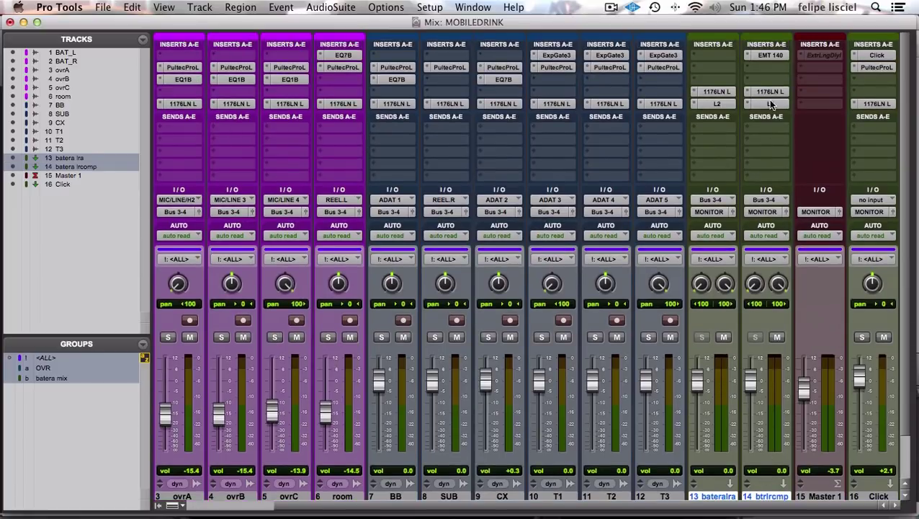
pyautogui.click(769, 56)
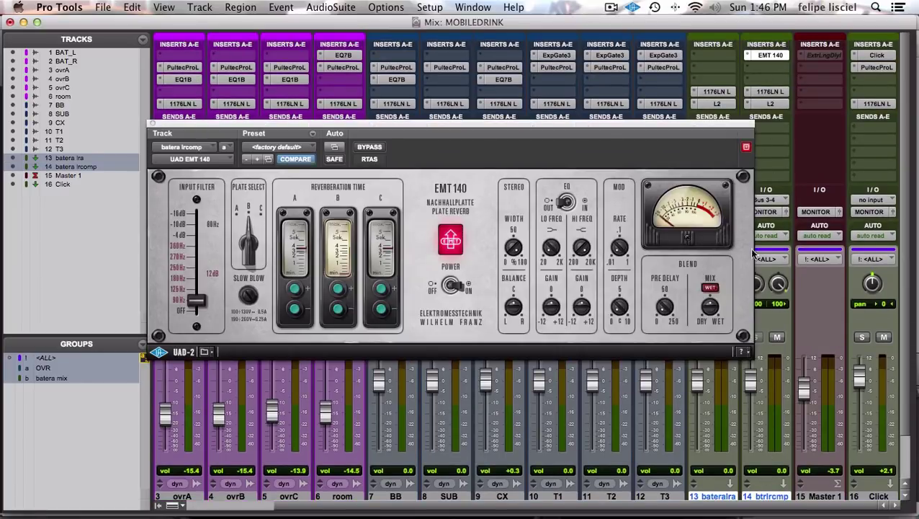
pyautogui.moveTo(728, 126); pyautogui.dragTo(623, 120)
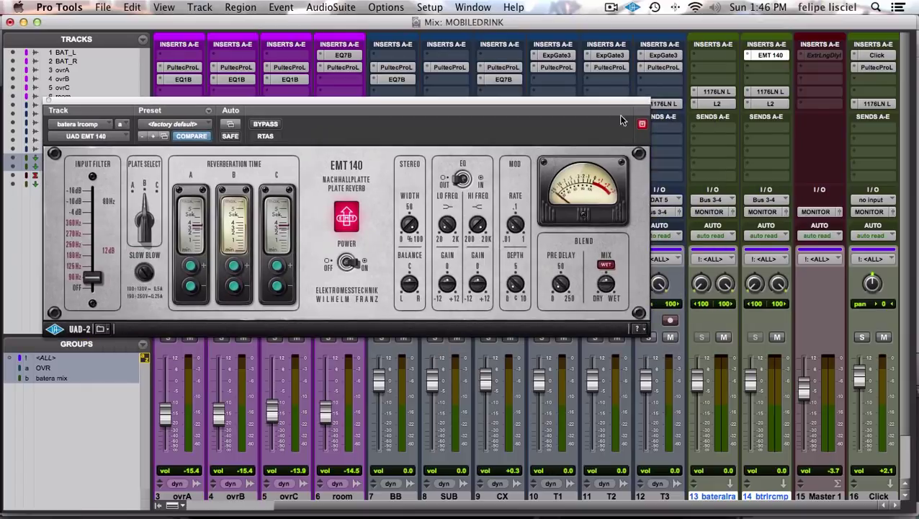
pyautogui.press('space')
# Bypass the 1176LN and L2 on batera lrcomp, audition the EMT 140 fully wet, and restore the mix setting and both inserts.
pyautogui.keyDown('super'); pyautogui.click(775, 93); pyautogui.keyUp('super')
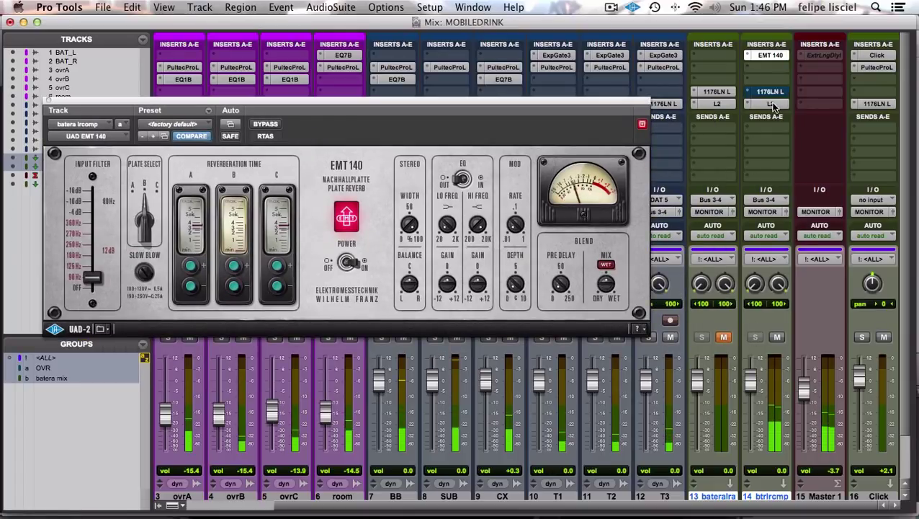
pyautogui.keyDown('super'); pyautogui.click(775, 104); pyautogui.keyUp('super')
pyautogui.click(611, 265)
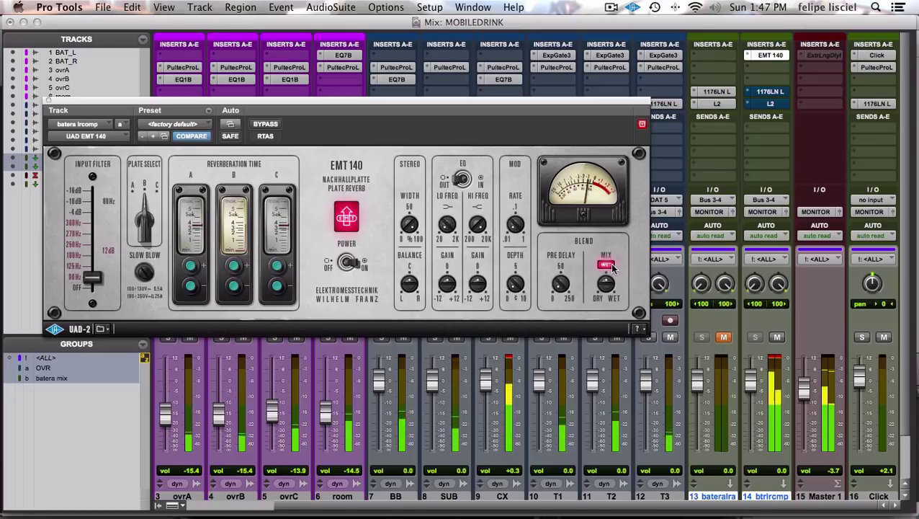
pyautogui.click(611, 267)
pyautogui.keyDown('super'); pyautogui.click(765, 94); pyautogui.keyUp('super')
pyautogui.keyDown('super'); pyautogui.click(764, 105); pyautogui.keyUp('super')
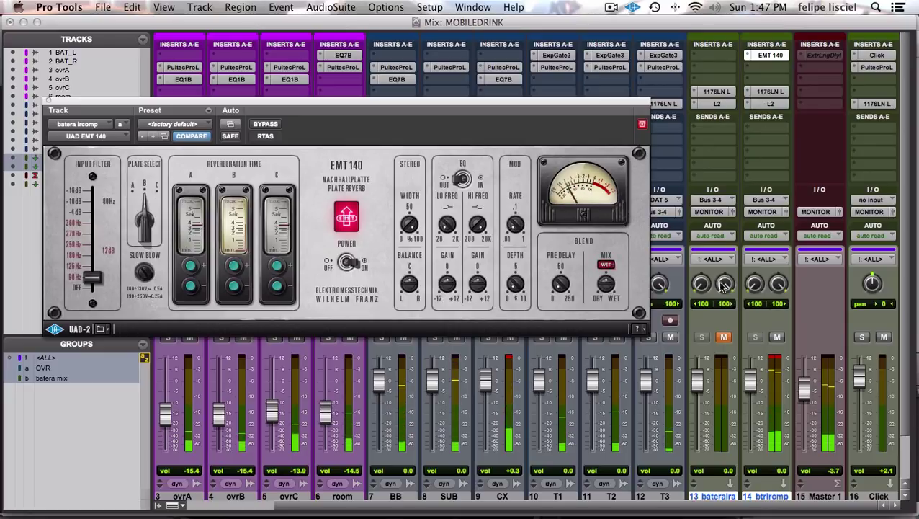
# Inspect the 1176LN limiter and L2 Ultramaximizer settings on batera lrcomp, and close the plug-in window.
pyautogui.click(771, 92)
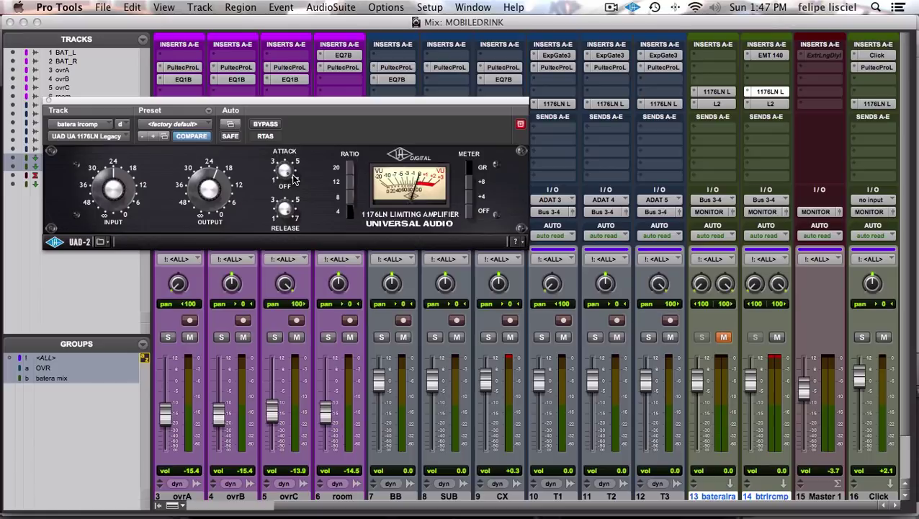
pyautogui.click(774, 105)
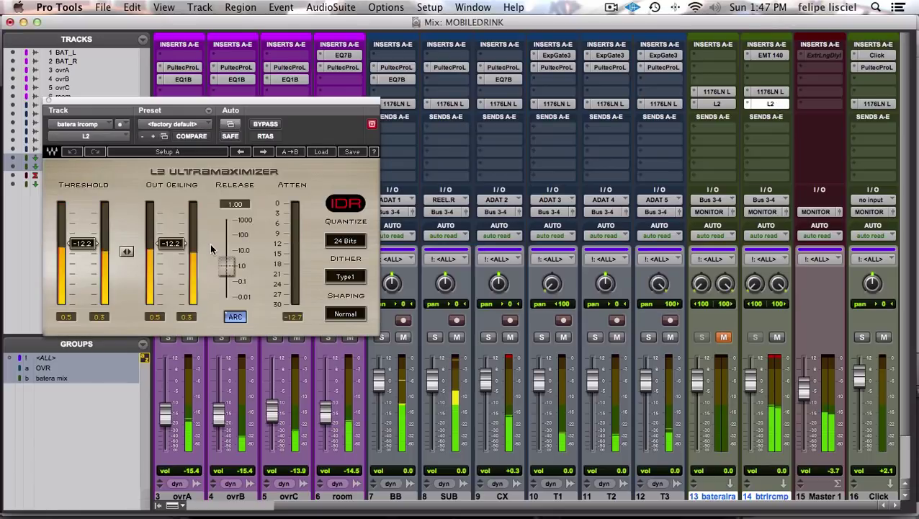
pyautogui.click(771, 105)
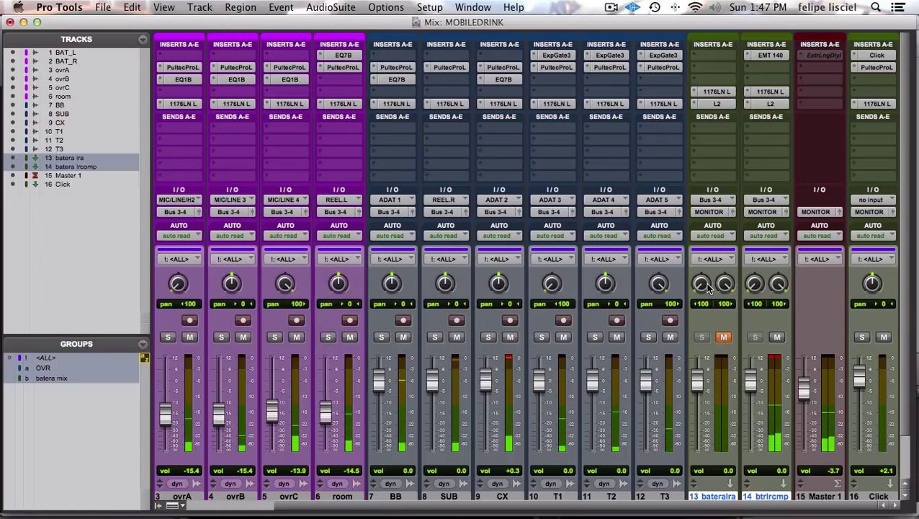
# Mute batera lrcomp, inspect the L2 and 1176LN settings on batera lra during playback, and close the plug-in window.
pyautogui.click(777, 338)
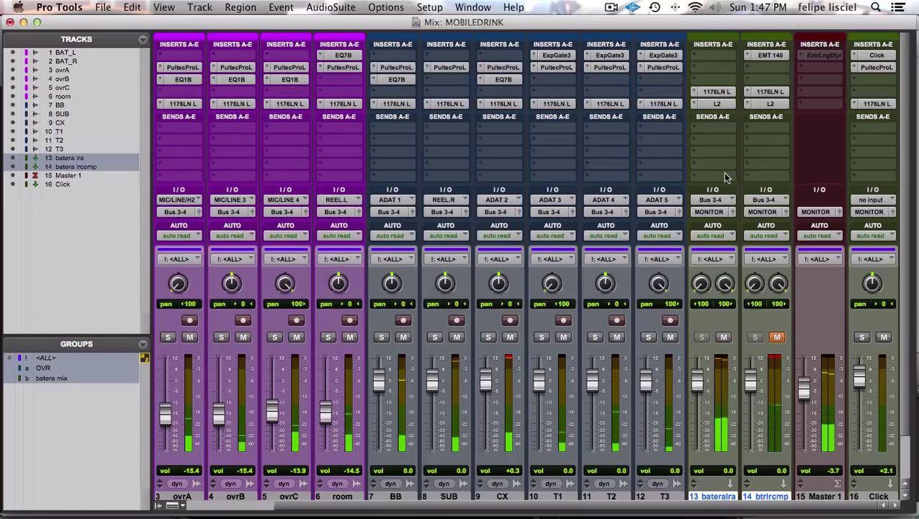
pyautogui.click(720, 103)
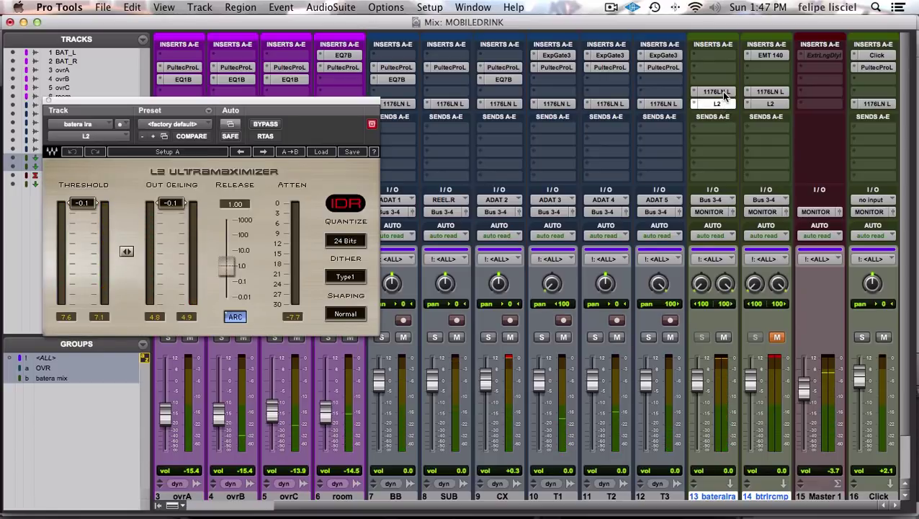
pyautogui.click(721, 92)
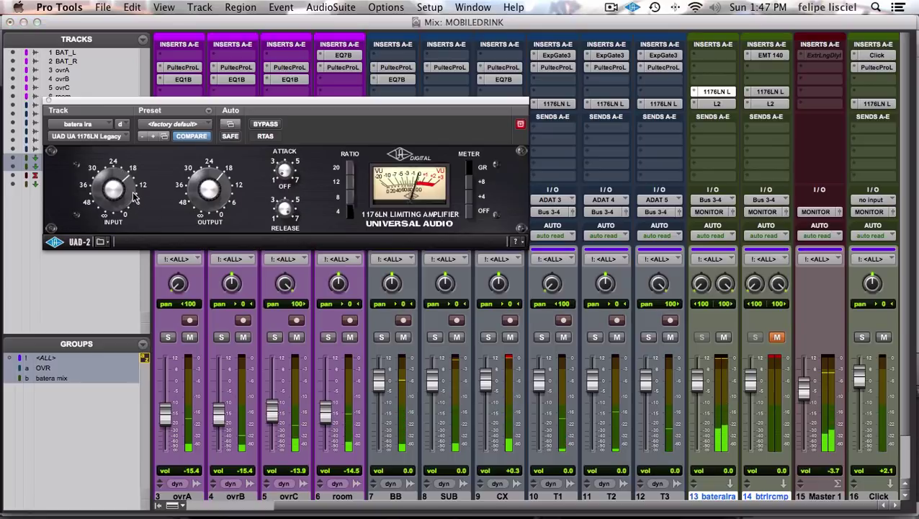
pyautogui.click(724, 92)
pyautogui.click(717, 105)
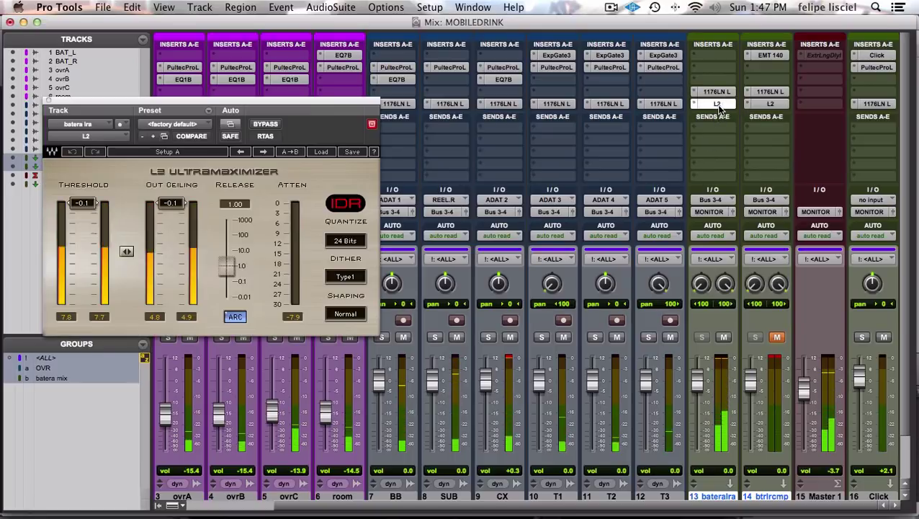
pyautogui.click(719, 92)
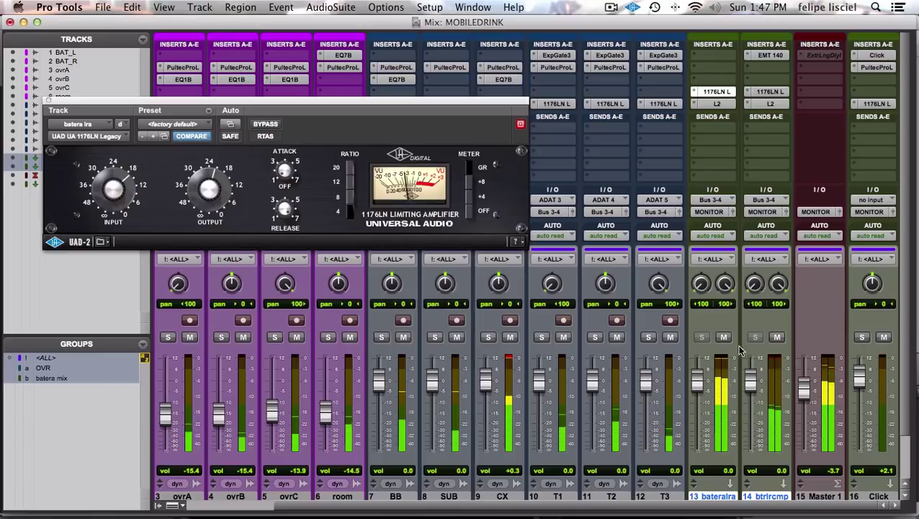
pyautogui.click(714, 93)
# Lower the BB fader to -5.8, and compare the mix with BB muted and unmuted.
pyautogui.hscroll(-1, 686, 231)
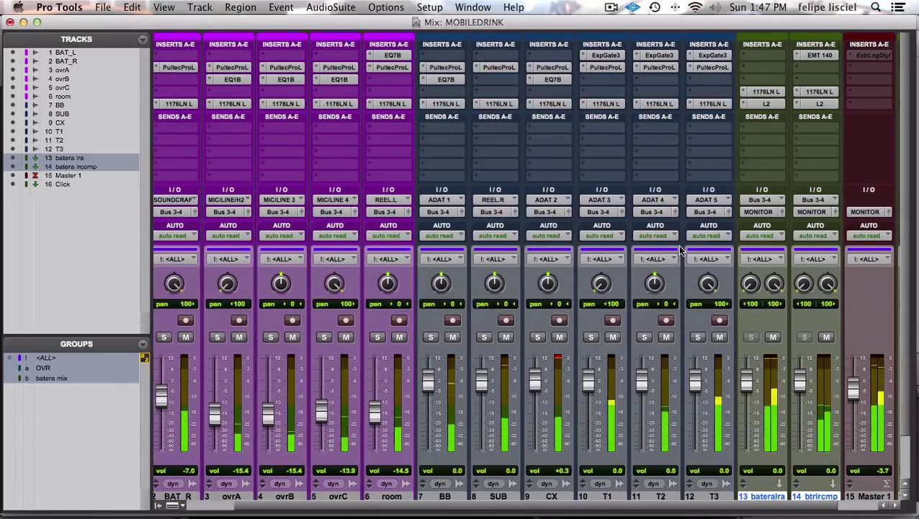
pyautogui.moveTo(430, 386); pyautogui.dragTo(429, 397)
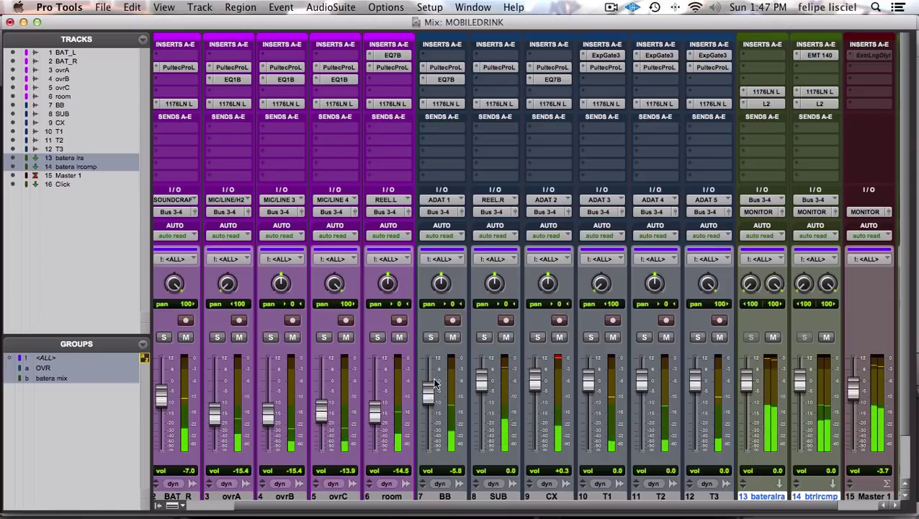
pyautogui.click(447, 338)
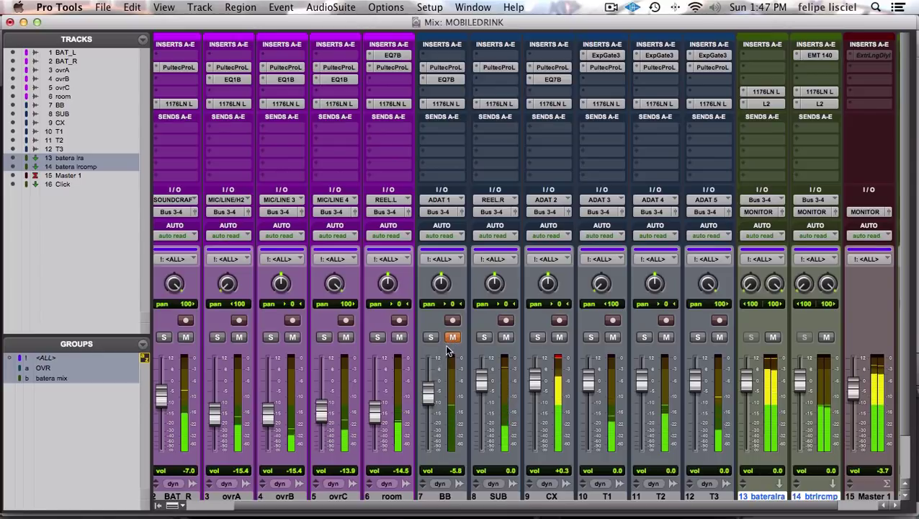
pyautogui.click(453, 338)
pyautogui.hscroll(-1, 455, 341)
pyautogui.moveTo(173, 405)
pyautogui.mouseDown()
pyautogui.moveTo(221, 405)
pyautogui.moveTo(168, 407)
pyautogui.mouseUp()
# Mute and unmute batera lrcomp and batera lra in turn to compare the two drum buses.
pyautogui.hscroll(2, 267, 405)
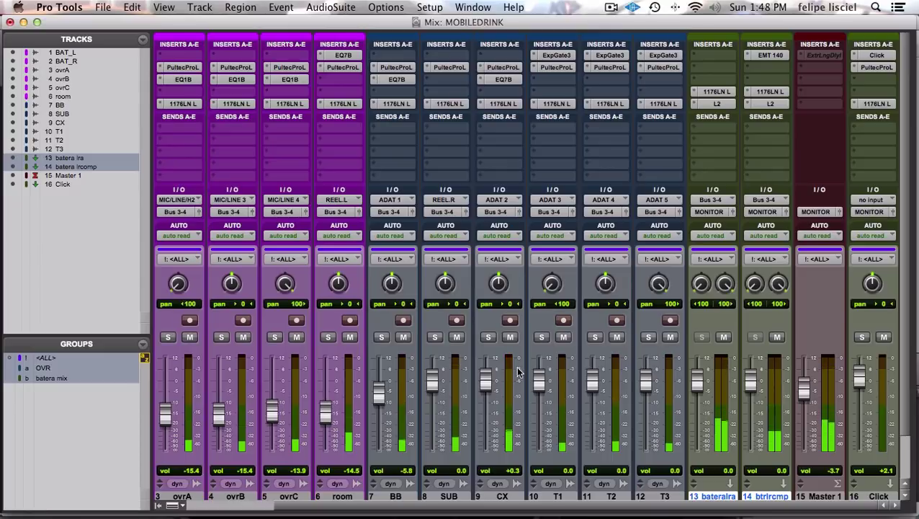
pyautogui.click(776, 337)
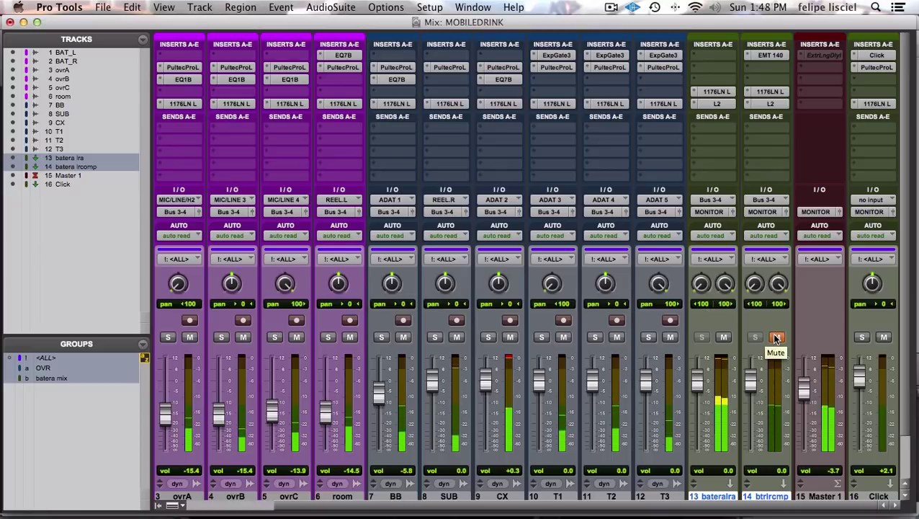
pyautogui.click(777, 338)
pyautogui.click(724, 337)
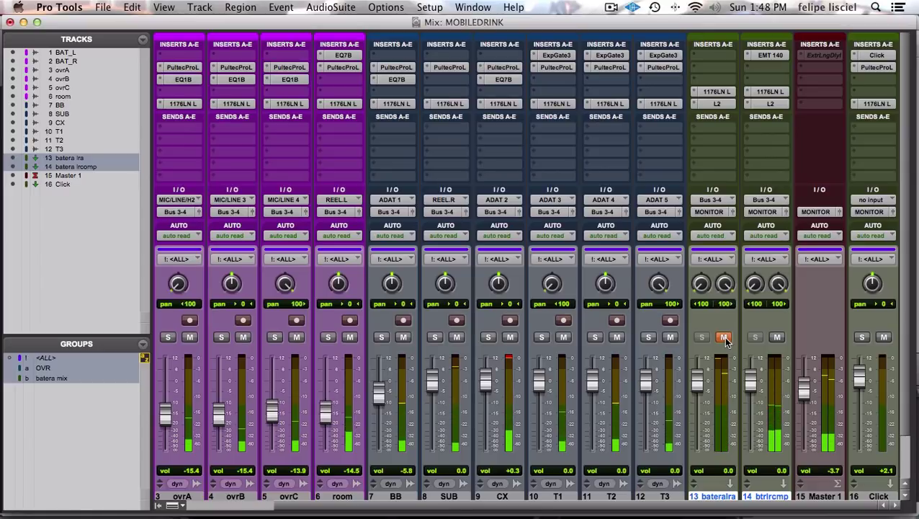
pyautogui.click(724, 337)
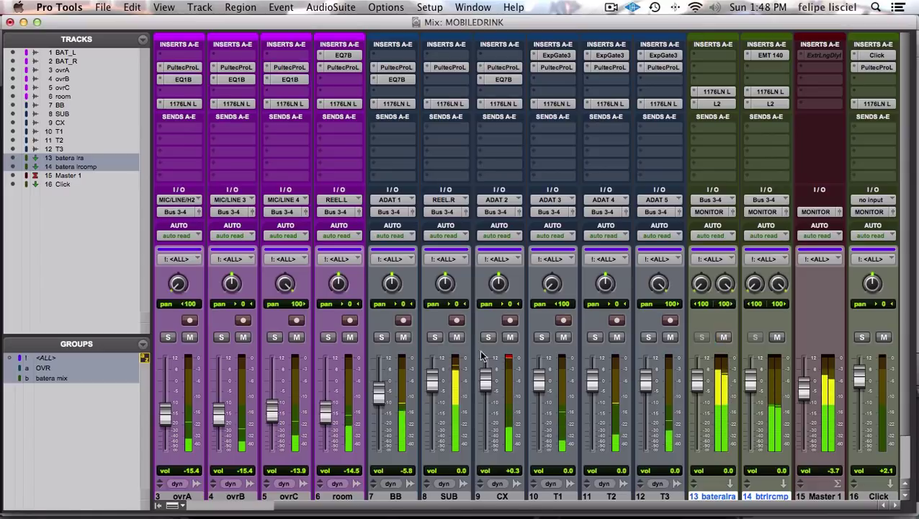
# Solo SUB with its PultecProL and 1176LN bypassed, check its waveform in the Edit window, and return to the mixer.
pyautogui.click(435, 338)
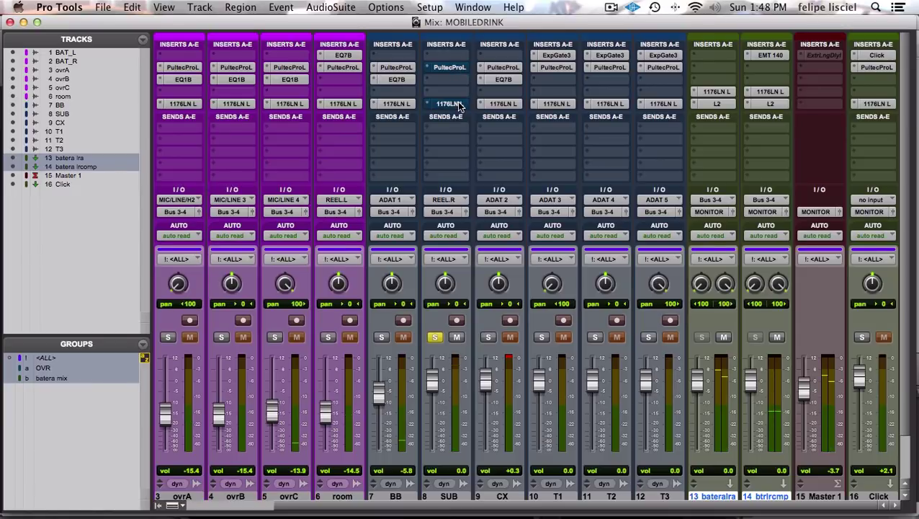
pyautogui.press('super+equal')
pyautogui.press('super+equal')
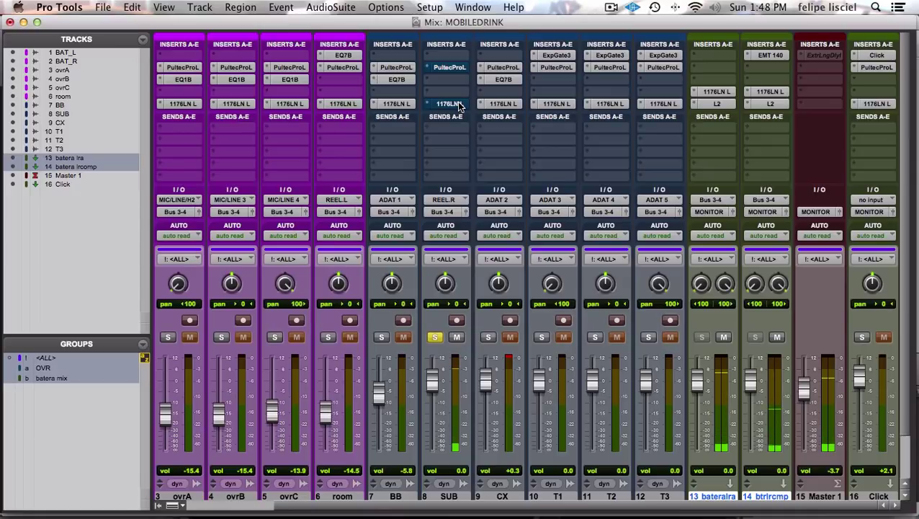
pyautogui.press('super+equal')
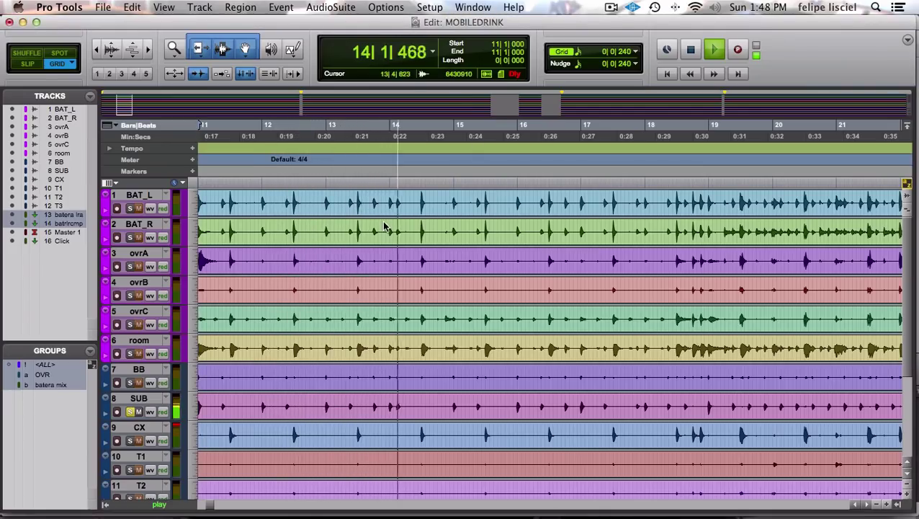
pyautogui.press('super+equal')
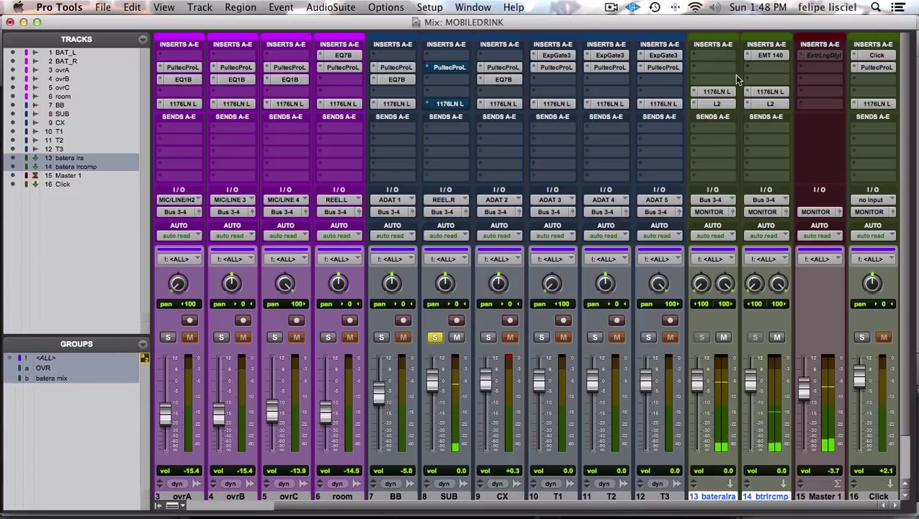
# Bypass the 1176LN, L2 and EMT 140 inserts on batera lra and batera lrcomp for comparison, and reactivate them all.
pyautogui.click(724, 93)
pyautogui.keyDown('super'); pyautogui.click(726, 103); pyautogui.keyUp('super')
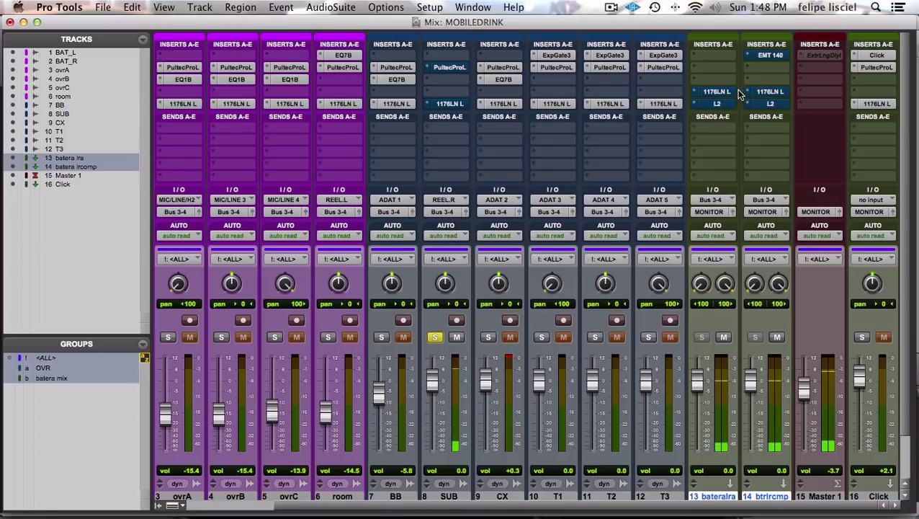
pyautogui.keyDown('super'); pyautogui.click(765, 90); pyautogui.keyUp('super')
pyautogui.keyDown('super'); pyautogui.click(768, 103); pyautogui.keyUp('super')
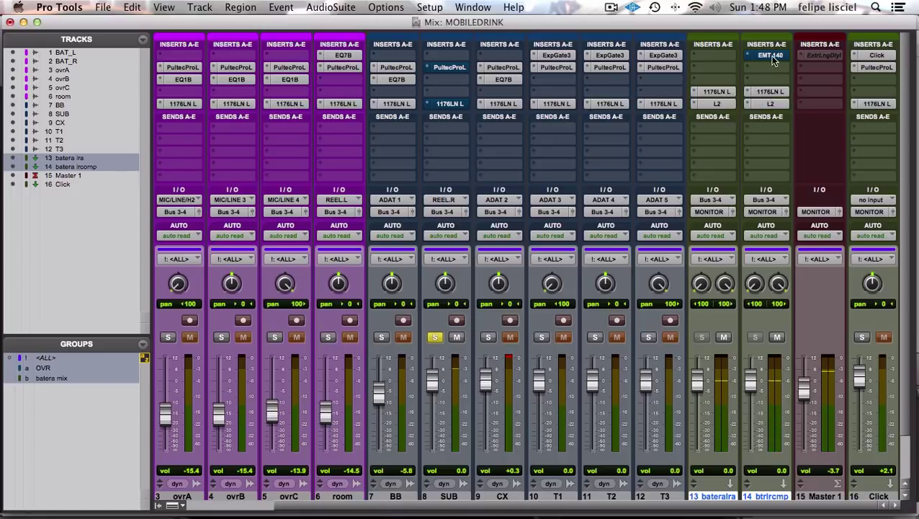
pyautogui.keyDown('super'); pyautogui.click(770, 55); pyautogui.keyUp('super')
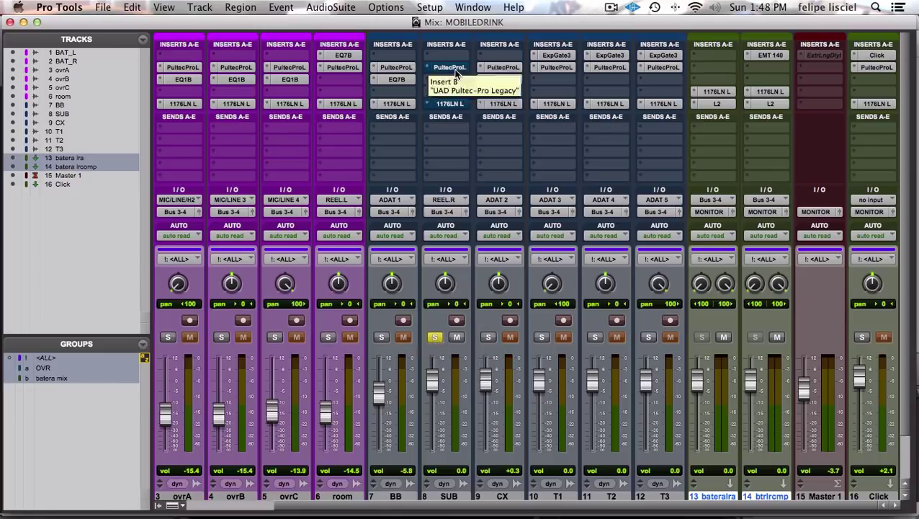
# Unsolo SUB and place the edit cursor at 10|3|000 in the Edit window.
pyautogui.click(436, 337)
pyautogui.press('super+equal')
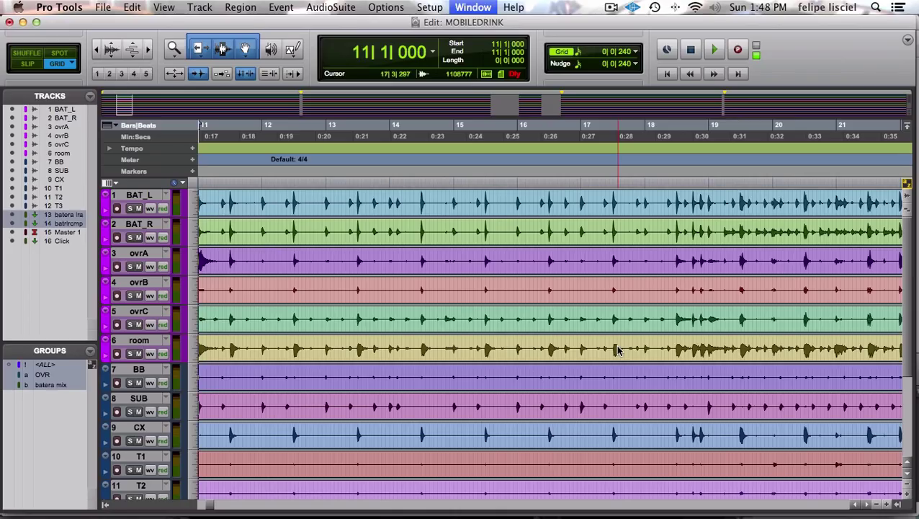
pyautogui.hotkey('alt', 'a')
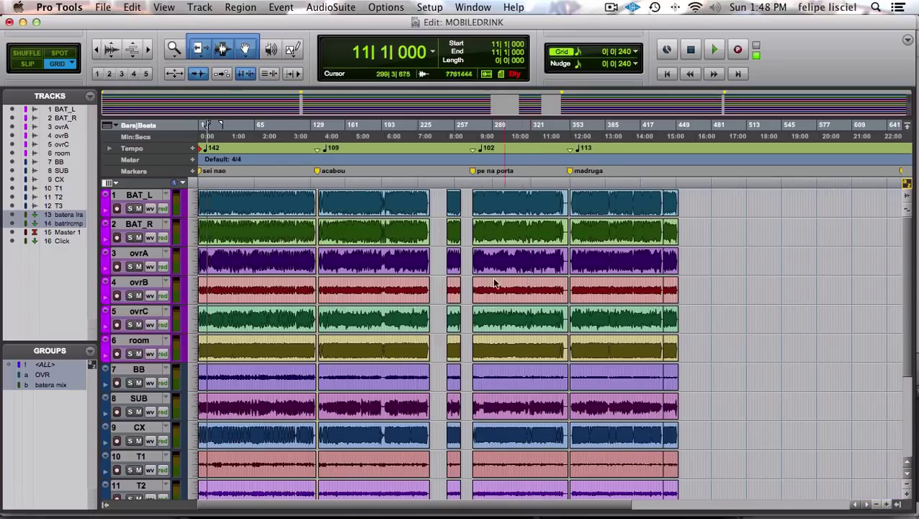
pyautogui.press('t')
pyautogui.press('t')
pyautogui.press('t')
pyautogui.press('t')
pyautogui.press('t')
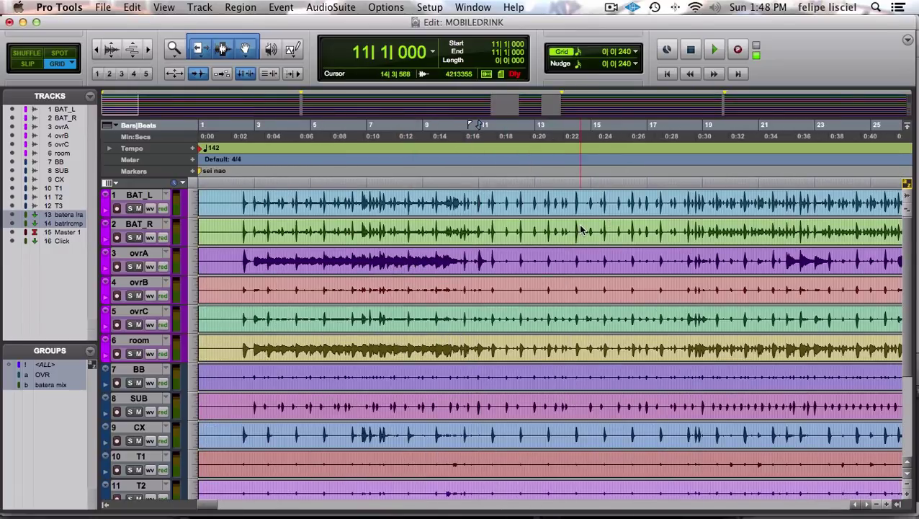
pyautogui.hscroll(2, 578, 223)
pyautogui.hscroll(-2, 457, 200)
pyautogui.click(457, 200)
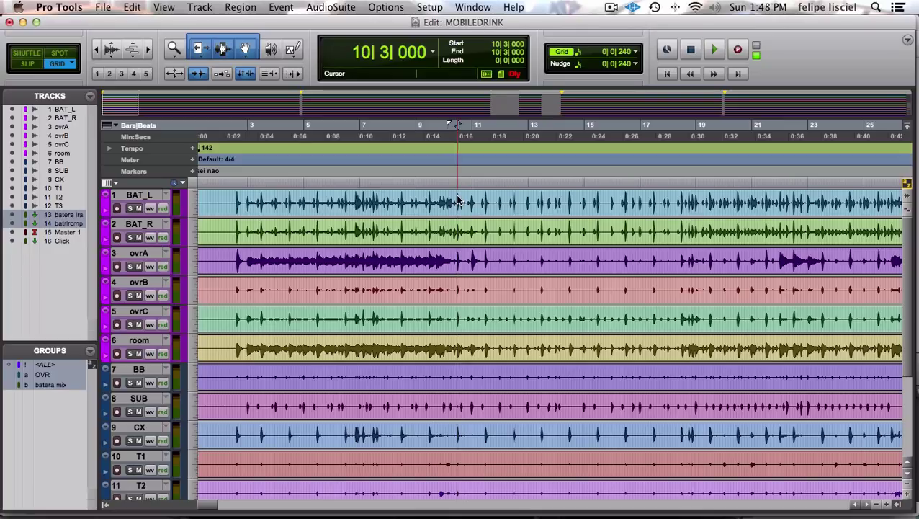
# Solo SUB in the mixer to compare it with its 1176LN bypassed and active, and unsolo it.
pyautogui.press('super+equal')
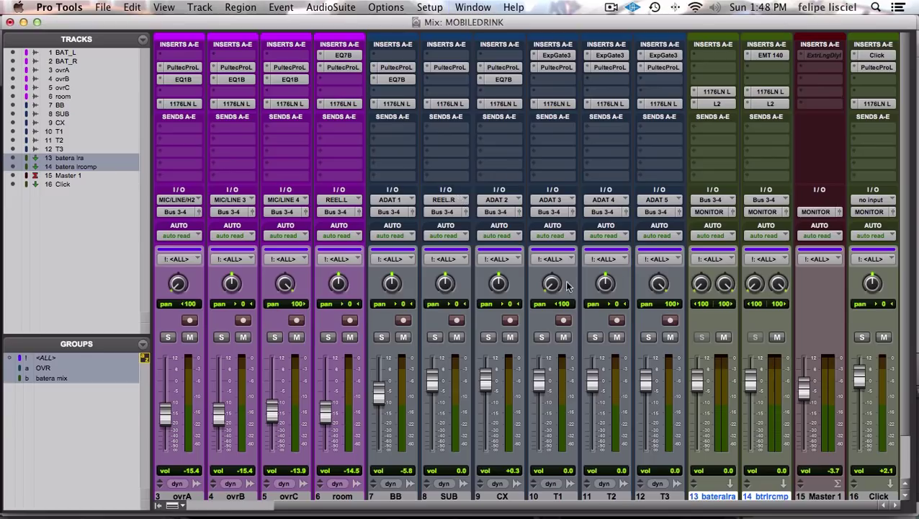
pyautogui.scroll(-1, 461, 316)
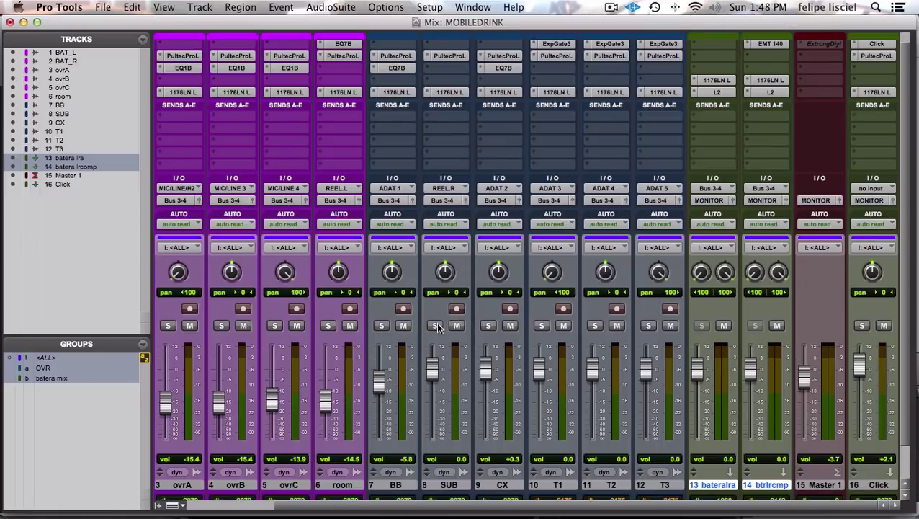
pyautogui.click(436, 327)
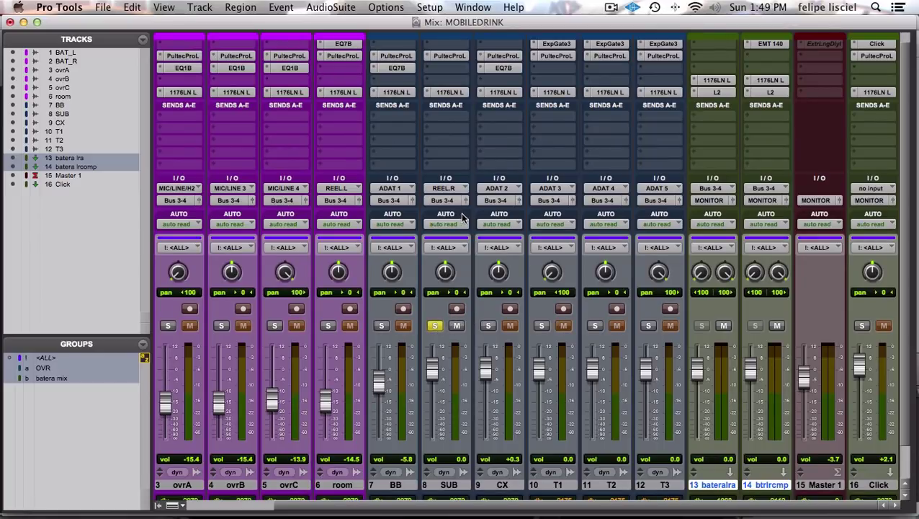
pyautogui.click(458, 93)
pyautogui.click(457, 93)
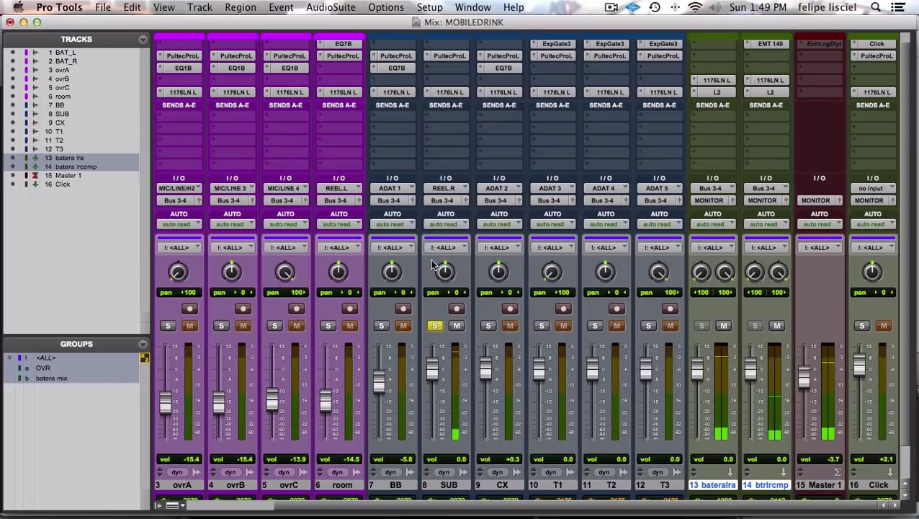
pyautogui.click(434, 326)
# Save the session from the Edit window and show the full timeline.
pyautogui.hscroll(-2, 450, 331)
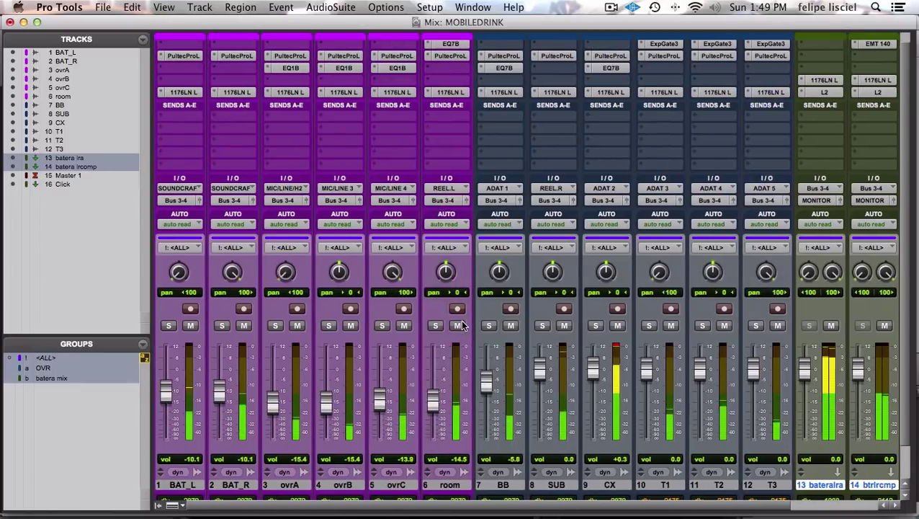
pyautogui.press('super+equal')
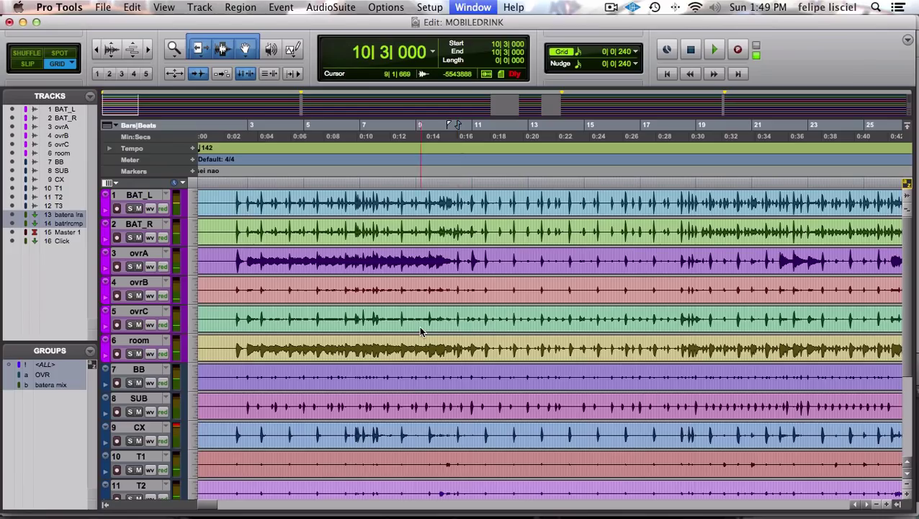
pyautogui.press('super+s')
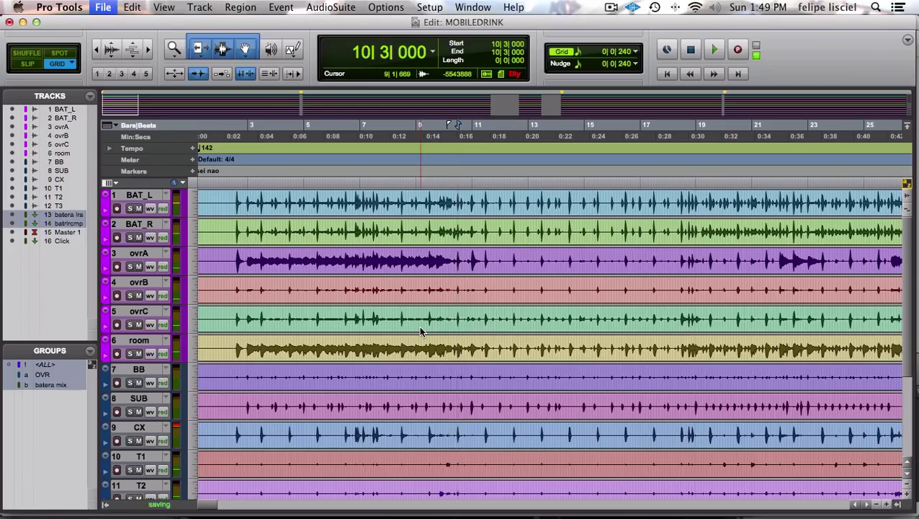
pyautogui.hotkey('alt', 'a')
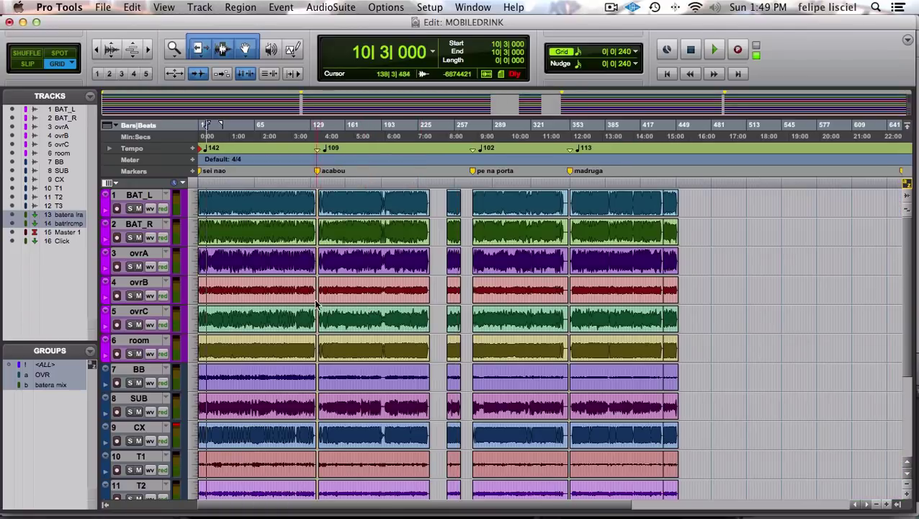
# Deselect the batera lra and batera lrcomp tracks in the mixer.
pyautogui.press('super+equal')
pyautogui.scroll(-1, 322, 318)
pyautogui.hscroll(3, 323, 318)
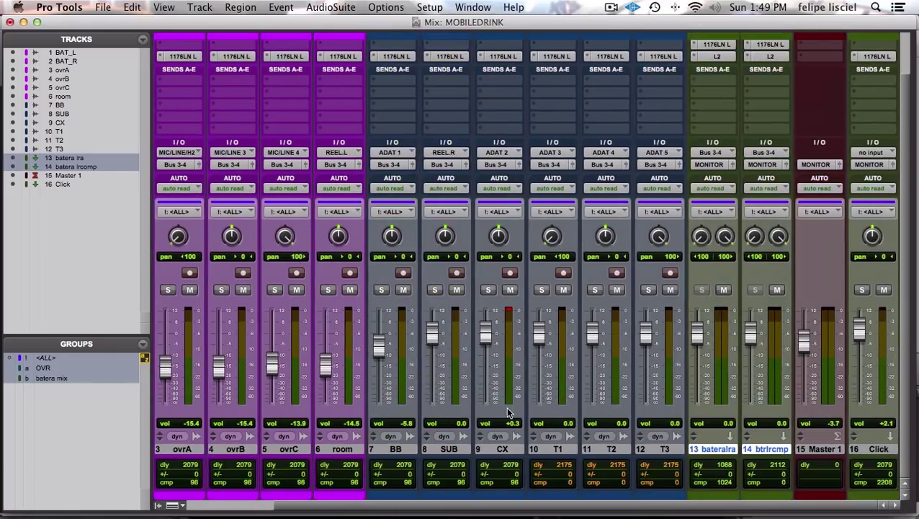
pyautogui.click(708, 448)
pyautogui.scroll(1, 708, 447)
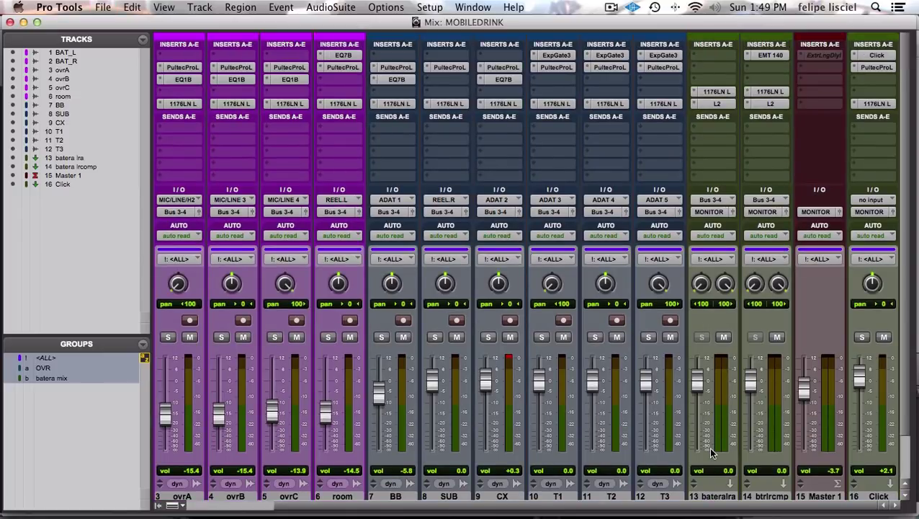
# Select all clips in the Edit window, clear the selection, and return the edit cursor to the session's start.
pyautogui.press('super+equal')
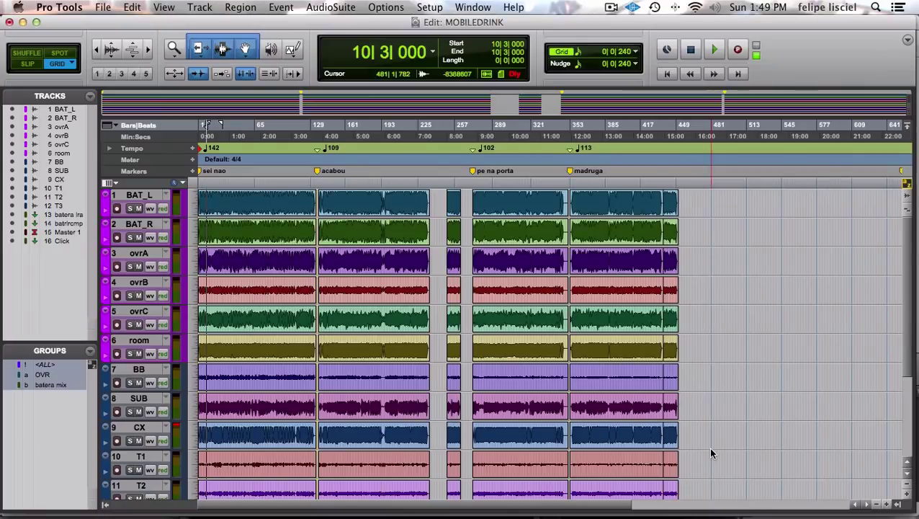
pyautogui.press('t')
pyautogui.press('t')
pyautogui.press('t')
pyautogui.press('t')
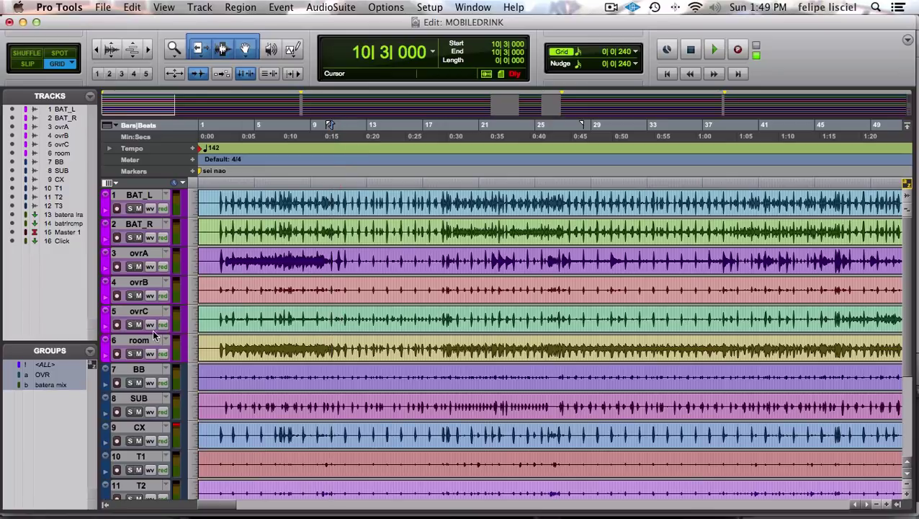
pyautogui.press('super+a')
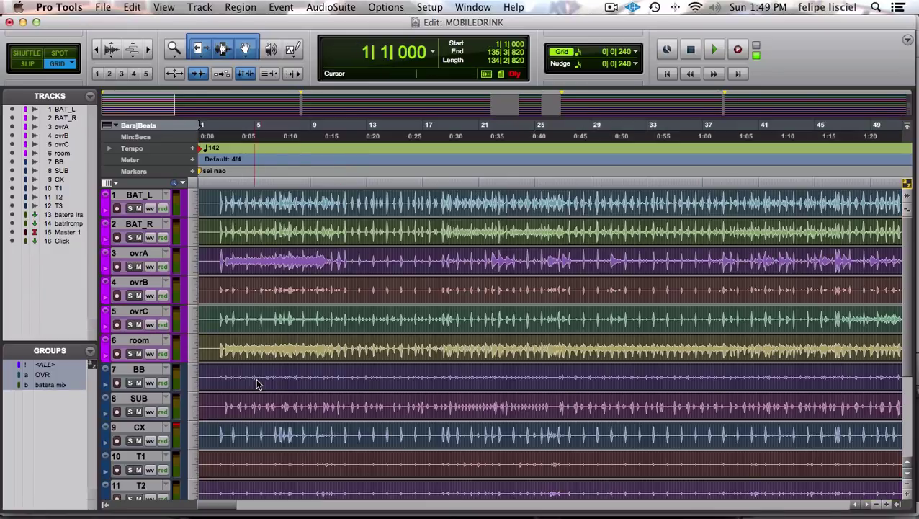
pyautogui.click(299, 377)
pyautogui.press('Return')
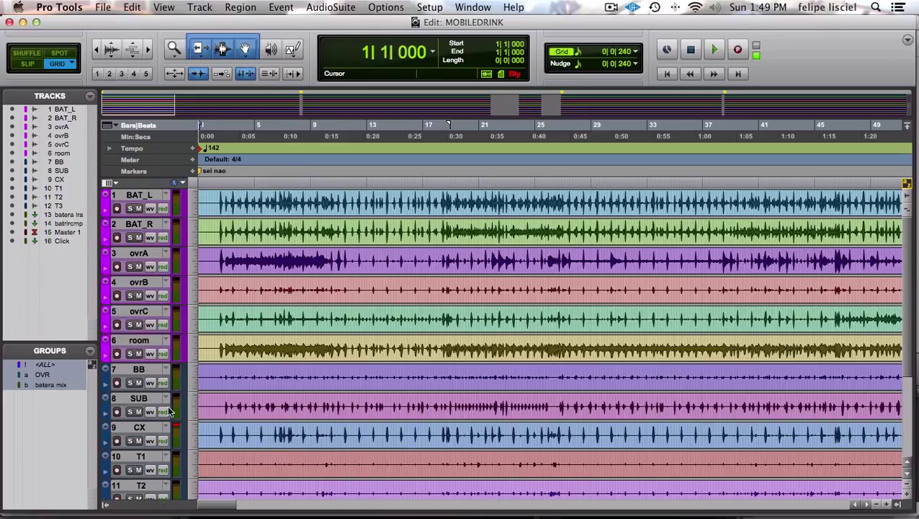
pyautogui.scroll(-3, 267, 411)
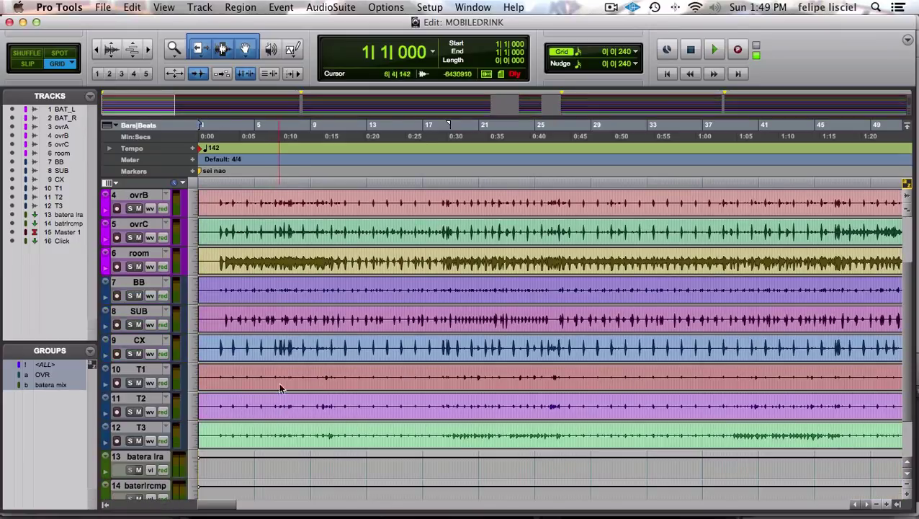
pyautogui.click(302, 299)
pyautogui.press('Return')
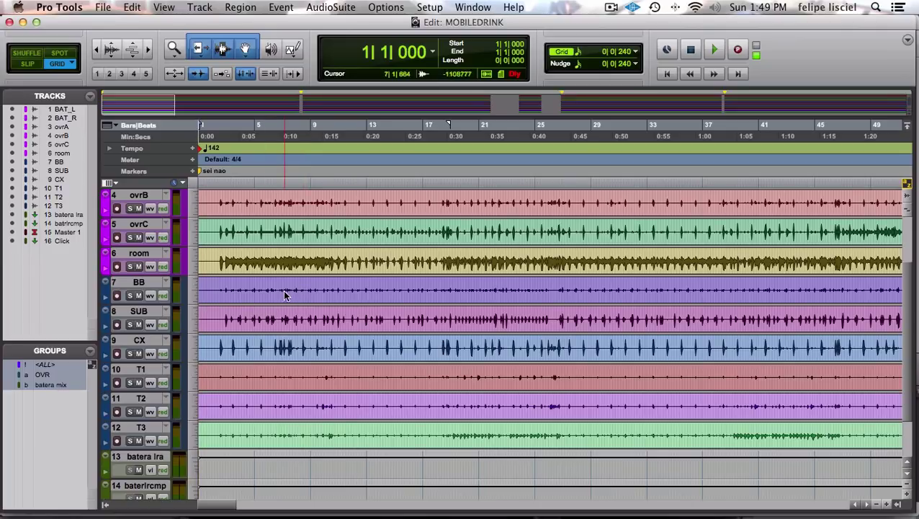
# Select the CX track, play the full drum mix from 26|4|480, and stop playback.
pyautogui.click(140, 340)
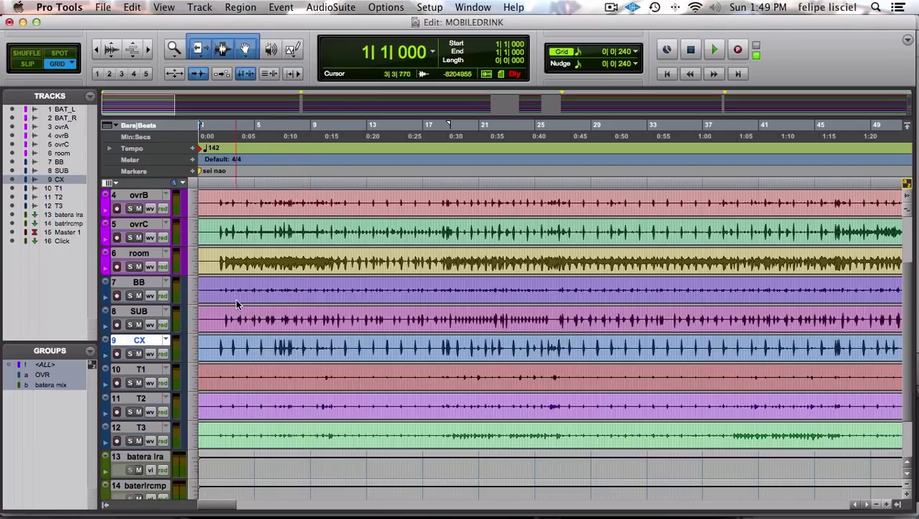
pyautogui.click(220, 289)
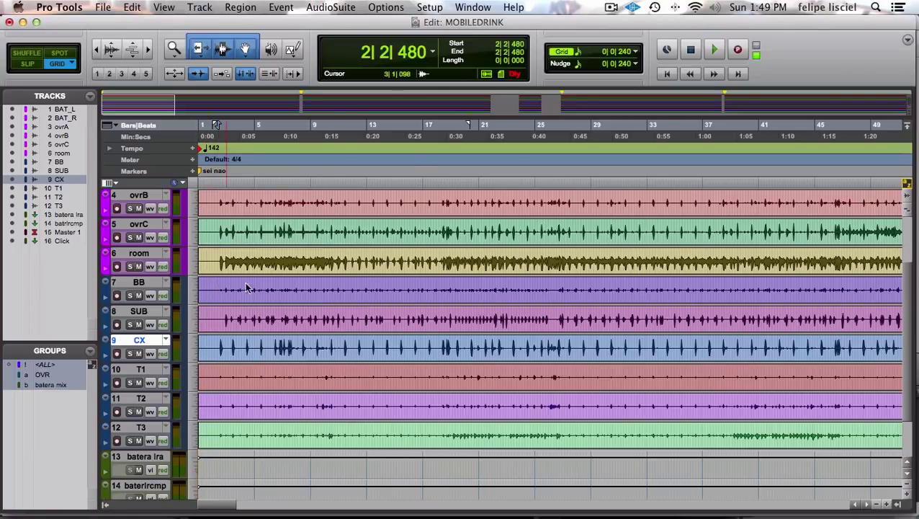
pyautogui.click(561, 289)
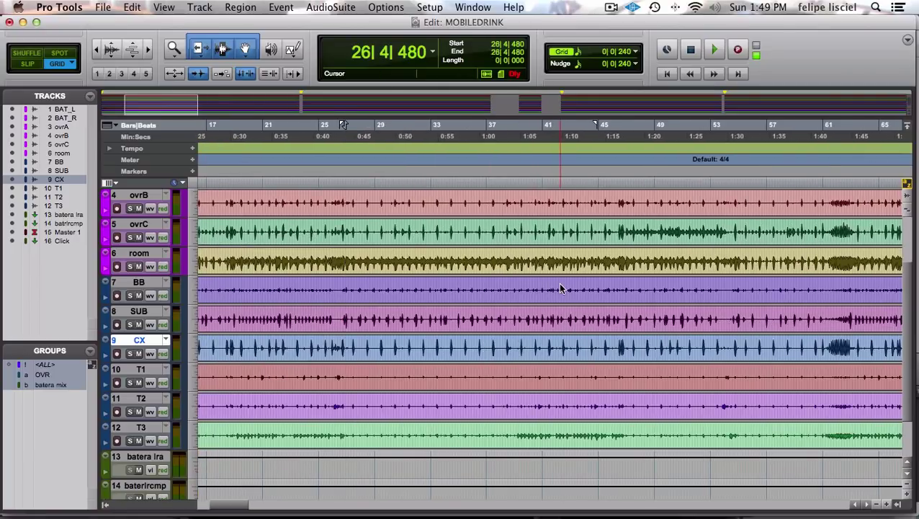
pyautogui.press('space')
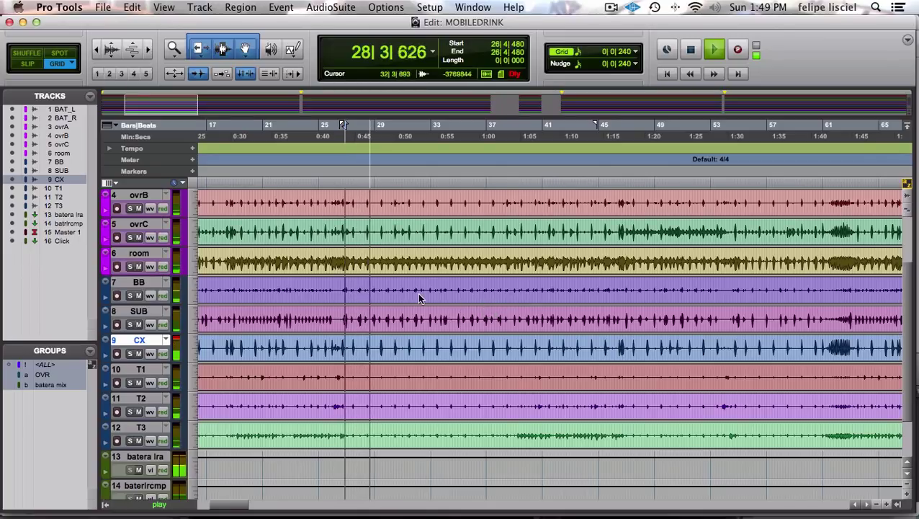
pyautogui.press('space')
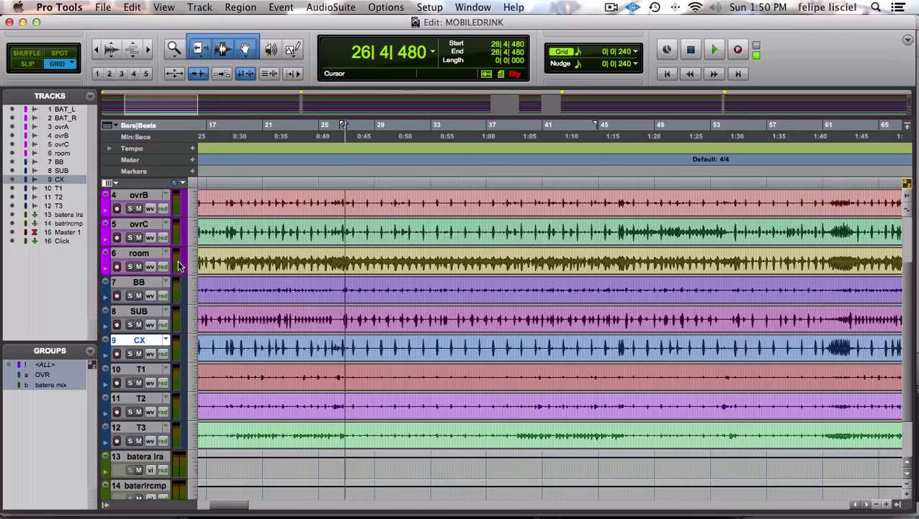
# Deselect the CX track and place the edit cursor at 28|4|000 in the first song.
pyautogui.hotkey('alt', 'a')
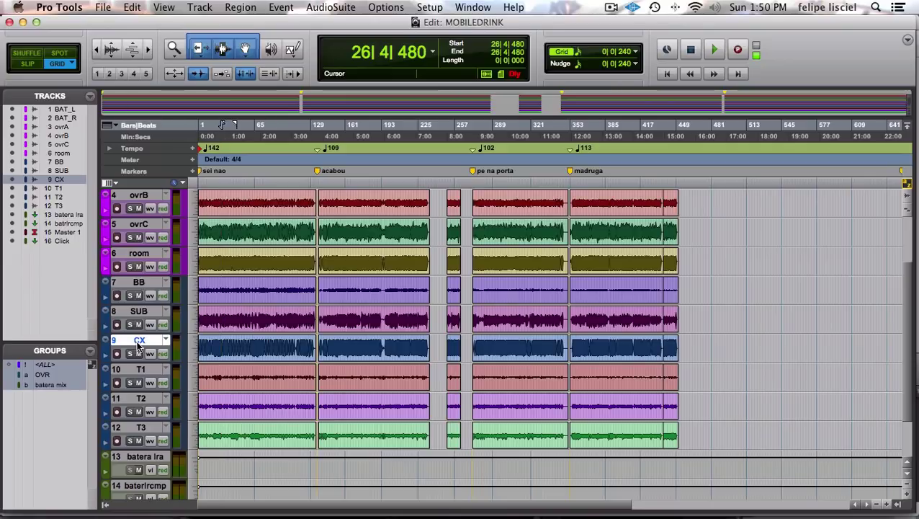
pyautogui.click(139, 344)
pyautogui.press('Return')
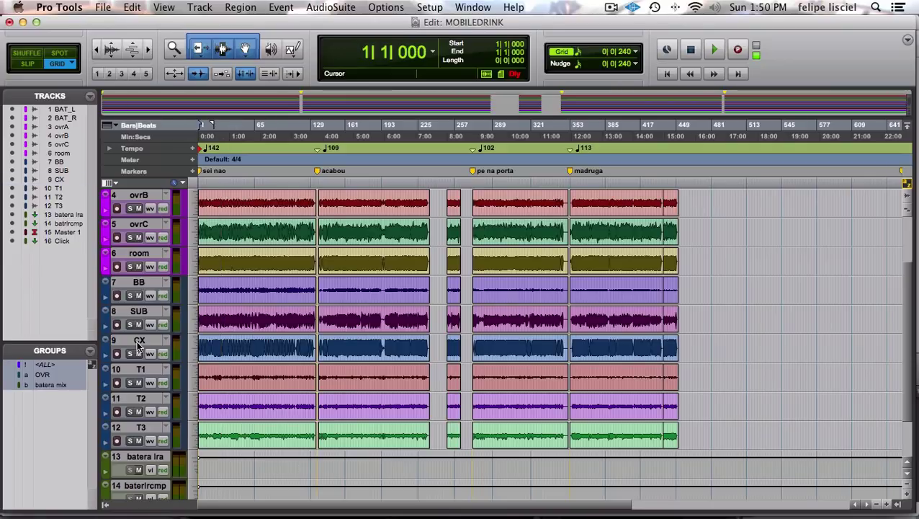
pyautogui.press('super+bracketright')
pyautogui.press('super+bracketright')
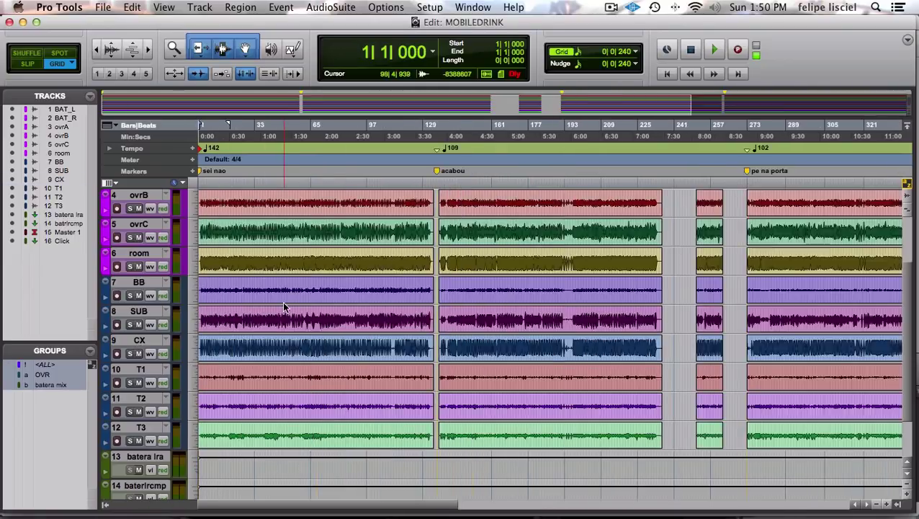
pyautogui.click(302, 199)
pyautogui.press('super+bracketright')
pyautogui.press('super+bracketright')
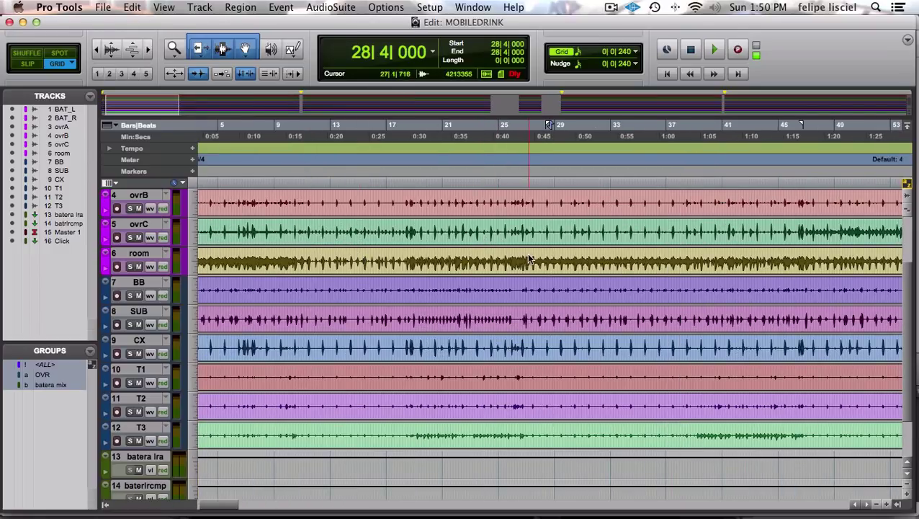
pyautogui.scroll(3, 360, 317)
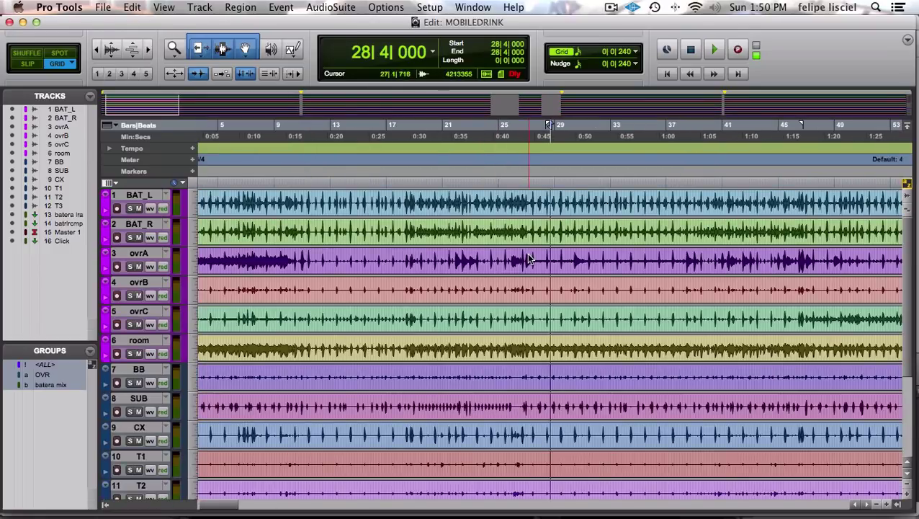
# Solo the CX track and play it from 27|1|720.
pyautogui.click(130, 440)
pyautogui.press('super+bracketright')
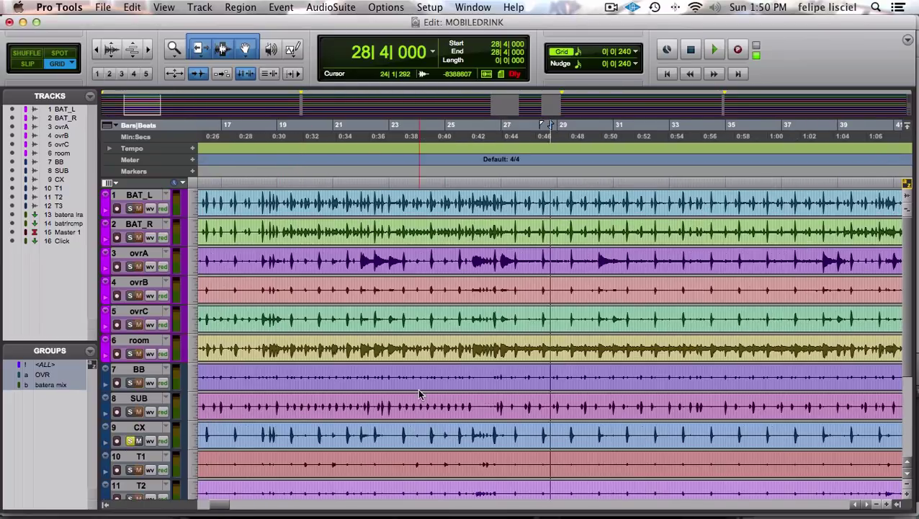
pyautogui.hscroll(5, 420, 394)
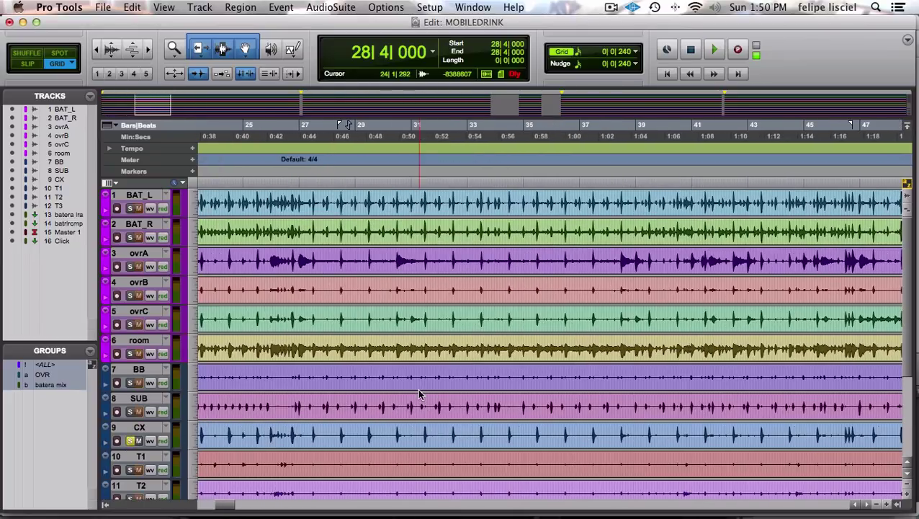
pyautogui.click(287, 405)
pyautogui.click(304, 405)
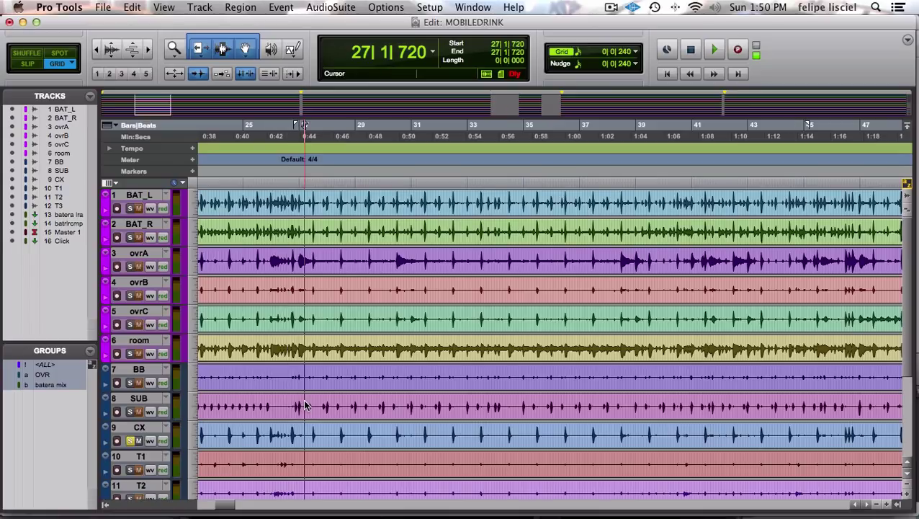
pyautogui.press('space')
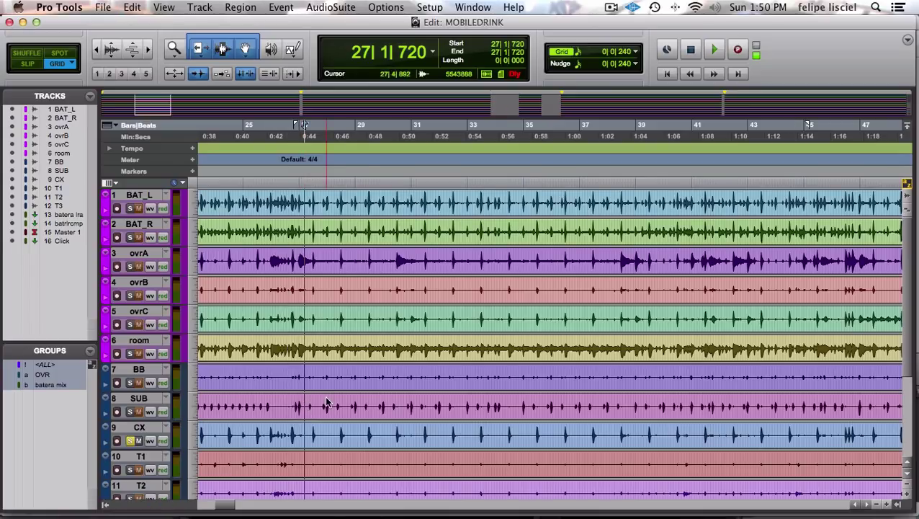
pyautogui.press('space')
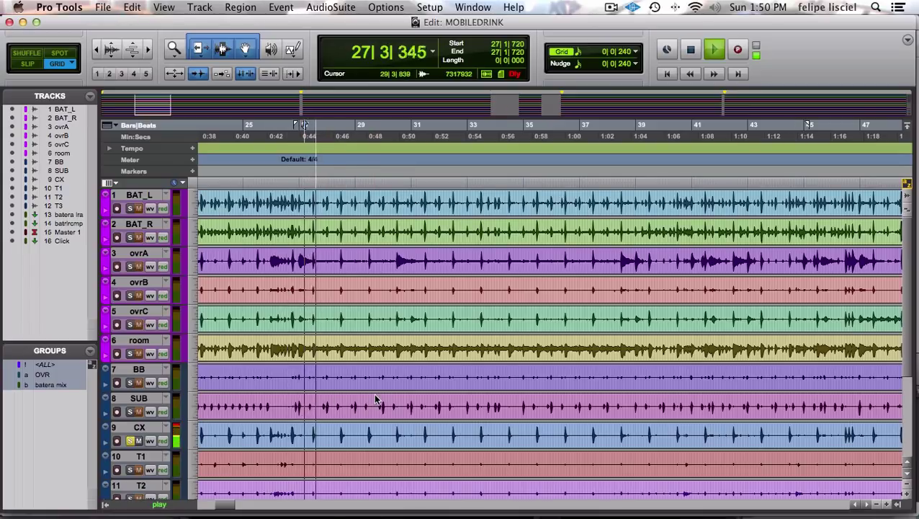
# Stop playback, place the edit cursor at 29|2|000, and play the soloed CX track from there with the Mix window showing.
pyautogui.press('space')
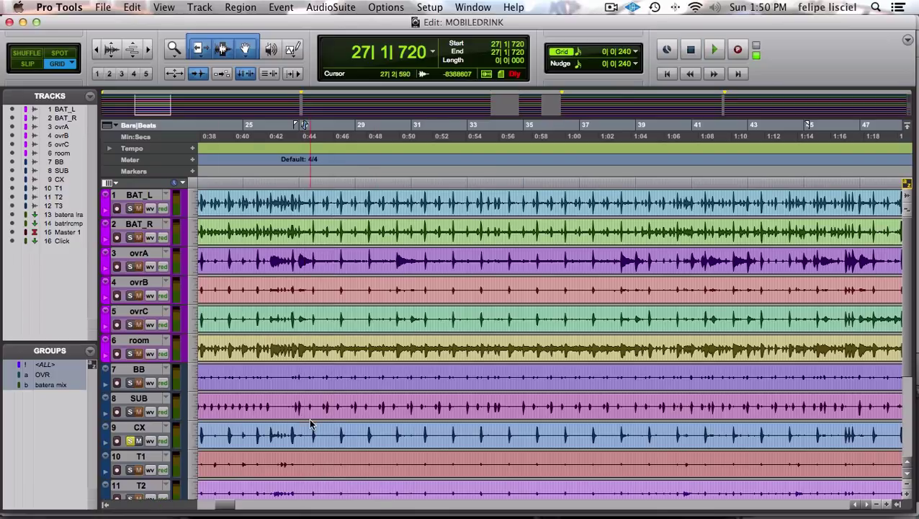
pyautogui.click(362, 431)
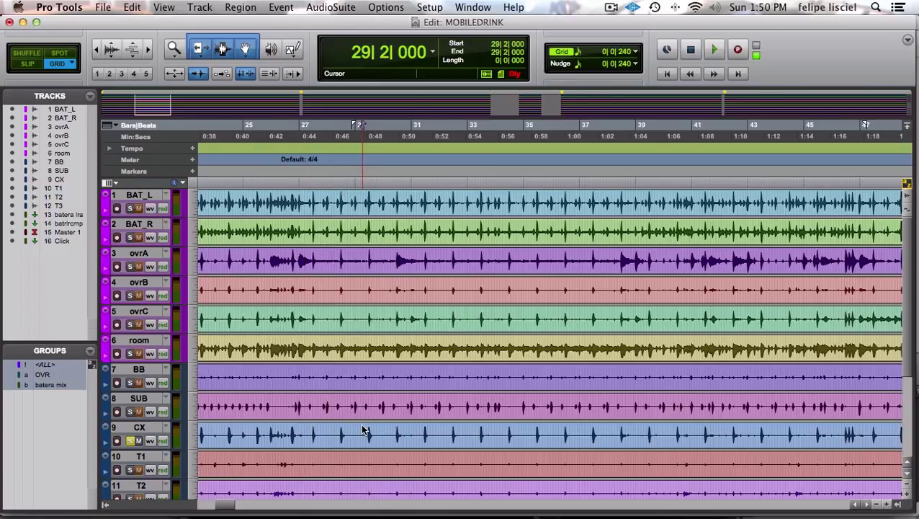
pyautogui.press('super+equal')
pyautogui.press('space')
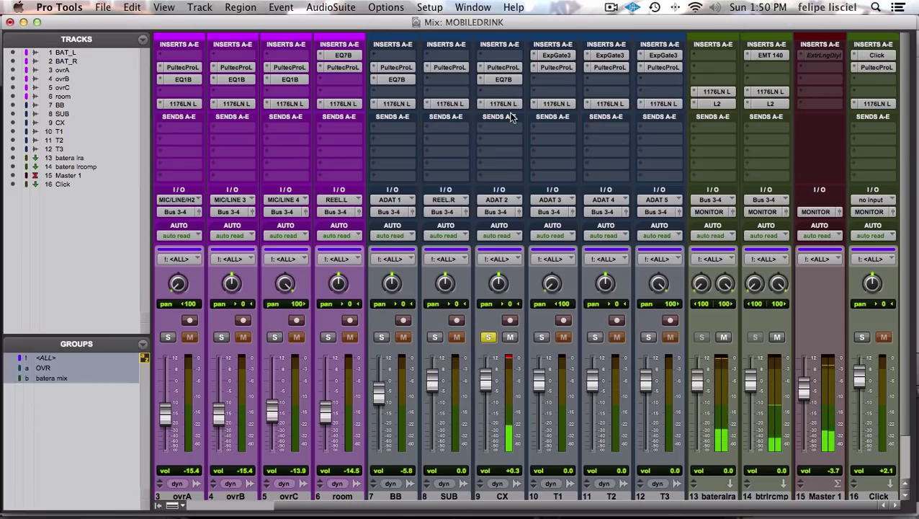
# Toggle the bypass of the CX track's Pultec and EQ7B inserts, inspect the EQ's low-mid band, and close the plug-in.
pyautogui.keyDown('super'); pyautogui.click(504, 68); pyautogui.keyUp('super')
pyautogui.keyDown('super'); pyautogui.click(504, 78); pyautogui.keyUp('super')
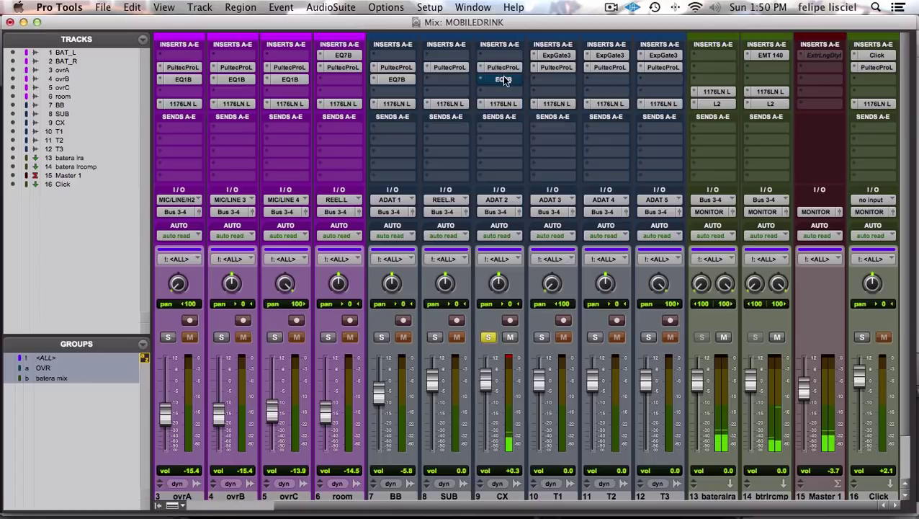
pyautogui.click(503, 79)
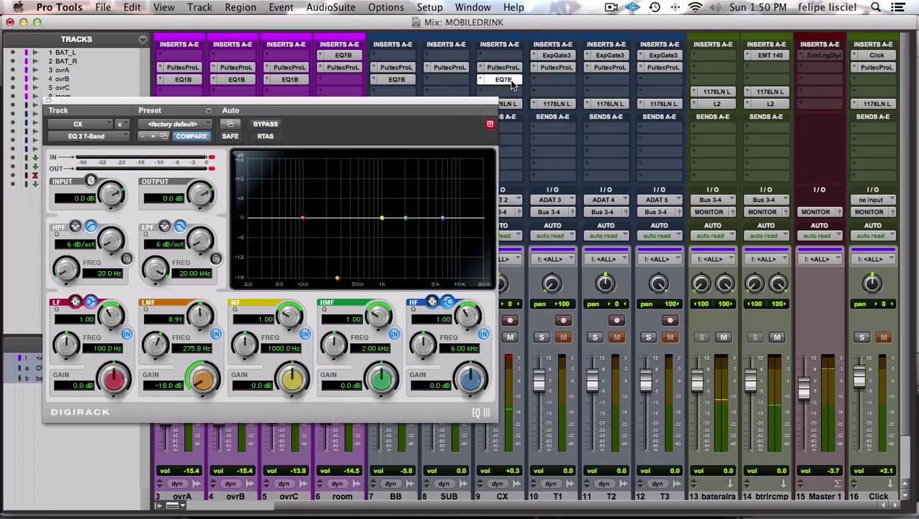
pyautogui.moveTo(208, 349); pyautogui.dragTo(229, 413)
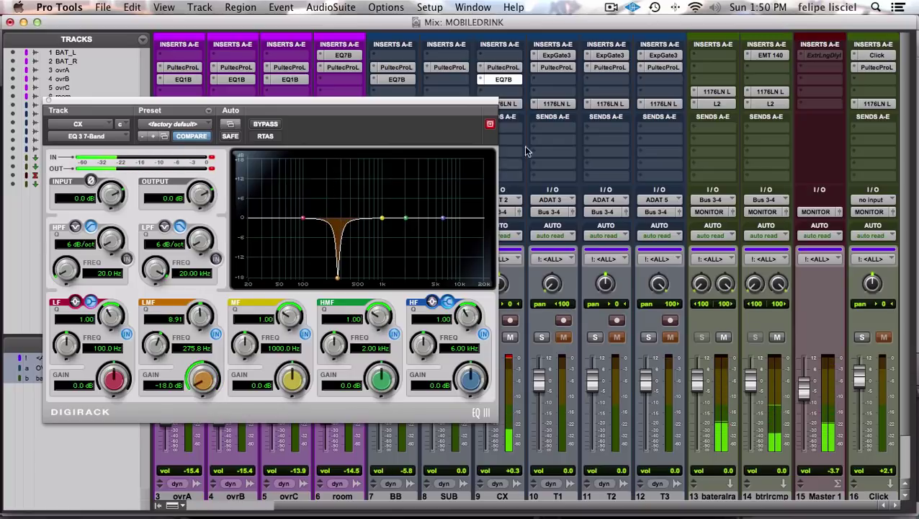
pyautogui.click(521, 81)
# Unsolo the CX track to hear the full drum mix and lower the room track's volume to -18.8 dB.
pyautogui.scroll(-3, 505, 236)
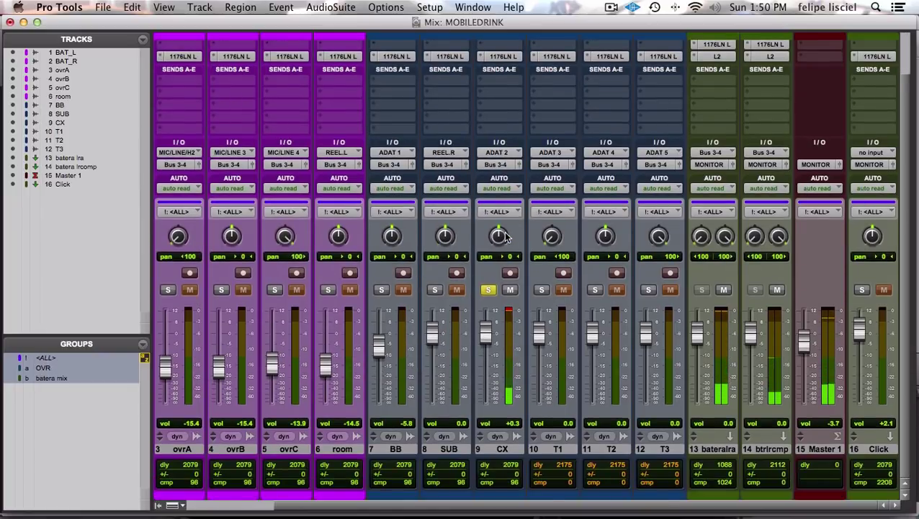
pyautogui.click(489, 290)
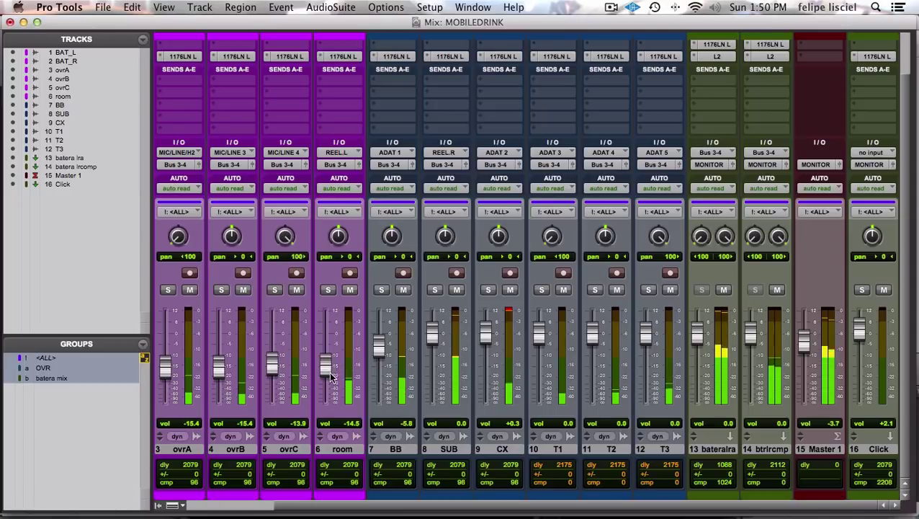
pyautogui.moveTo(325, 366); pyautogui.dragTo(323, 375)
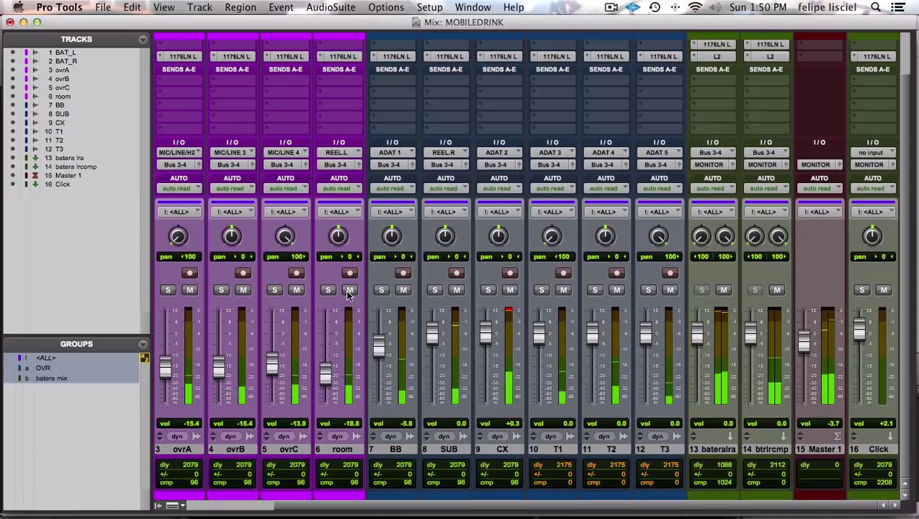